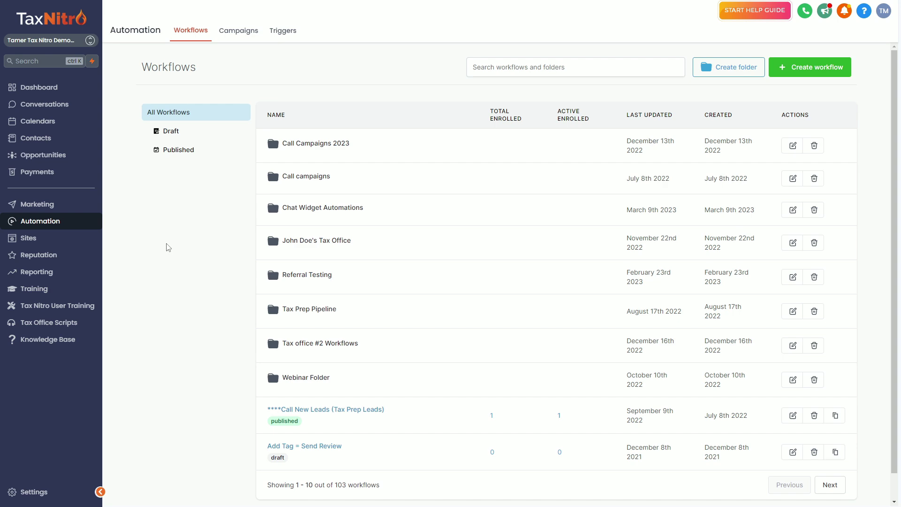
- Open the Contacts list and scroll through its 120 contact records
left_click(41, 140)
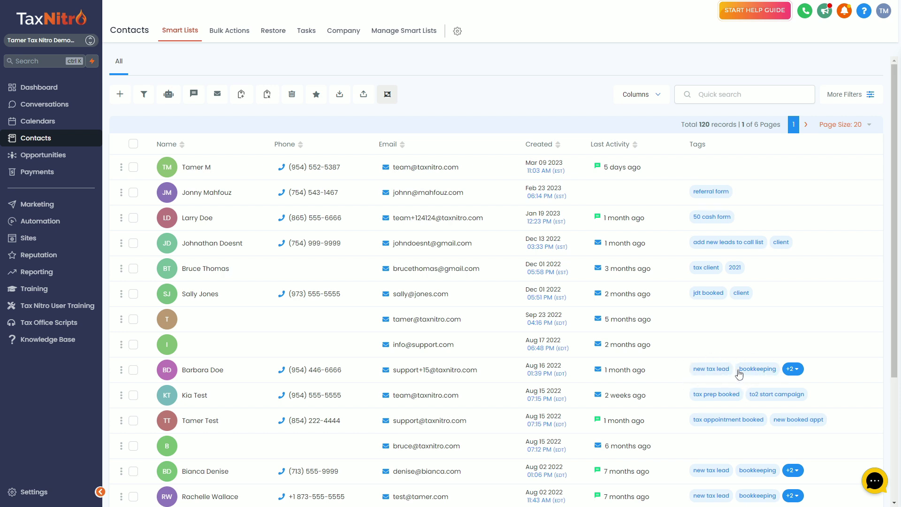
scroll(754, 371, "down", 3)
scroll(755, 364, "down", 1)
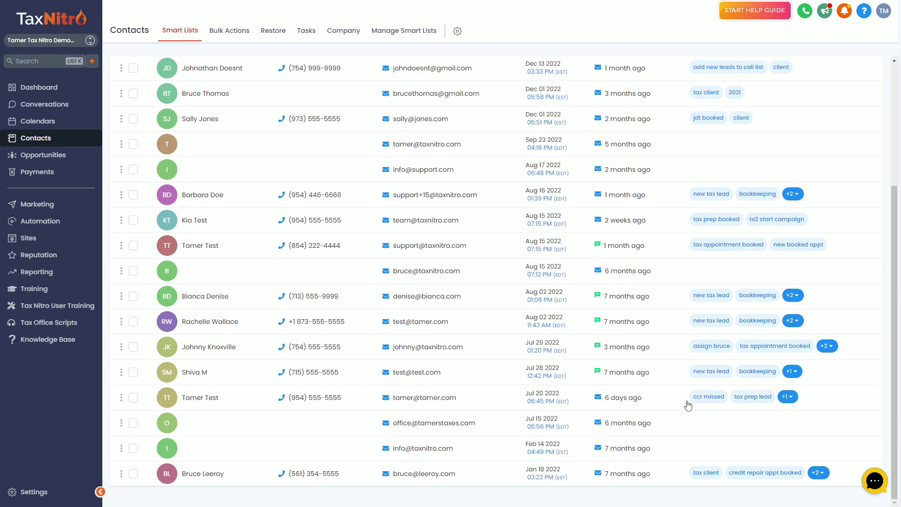
scroll(713, 401, "up", 4)
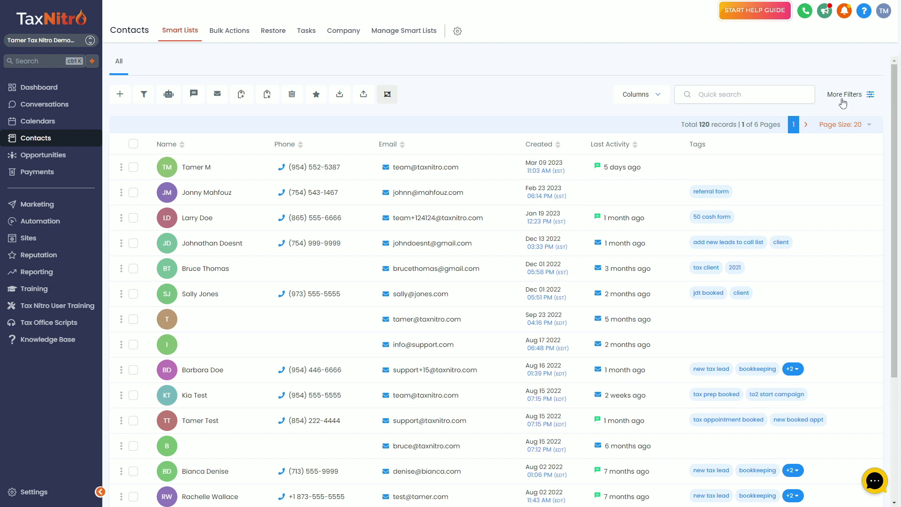
- Search the More Filters panel for 'tag' and choose the Tag filter
left_click(843, 102)
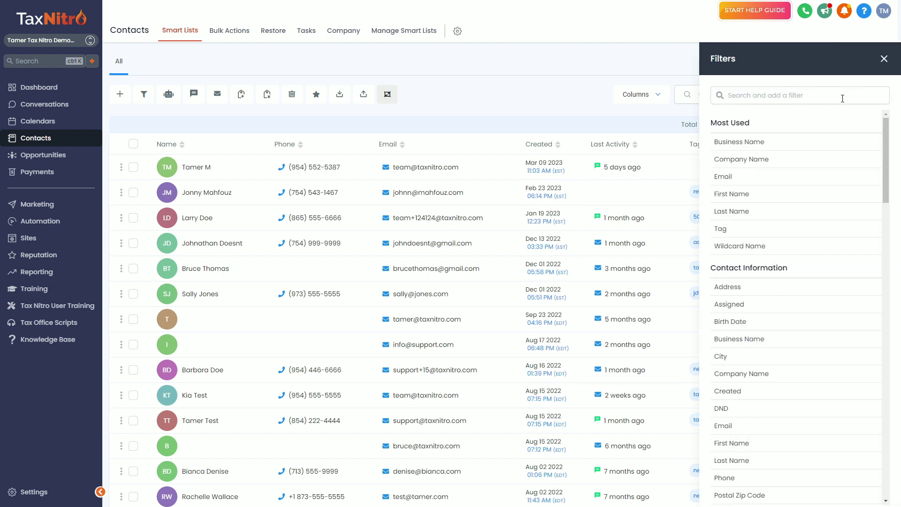
left_click(842, 96)
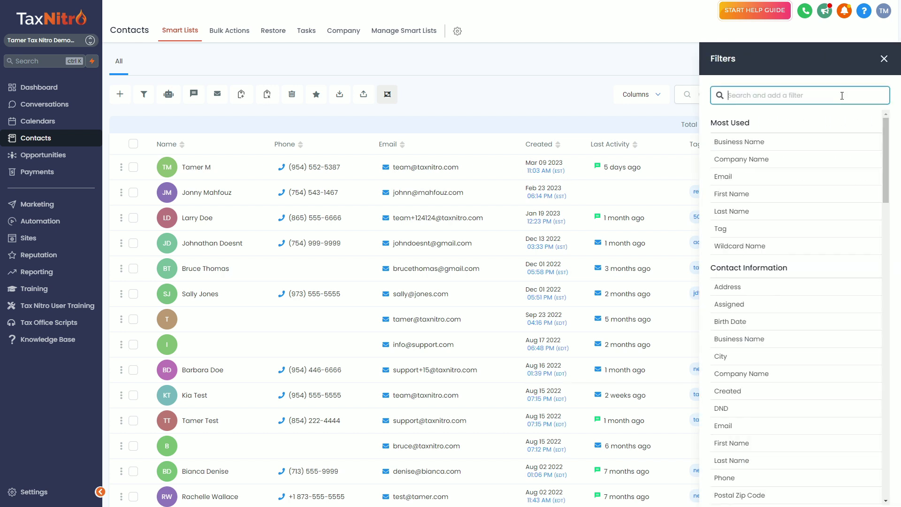
left_click(884, 59)
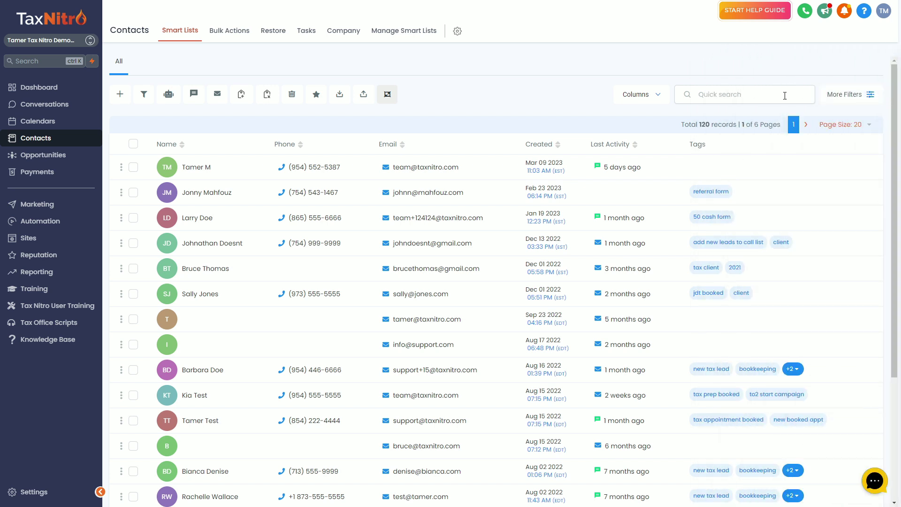
left_click(845, 95)
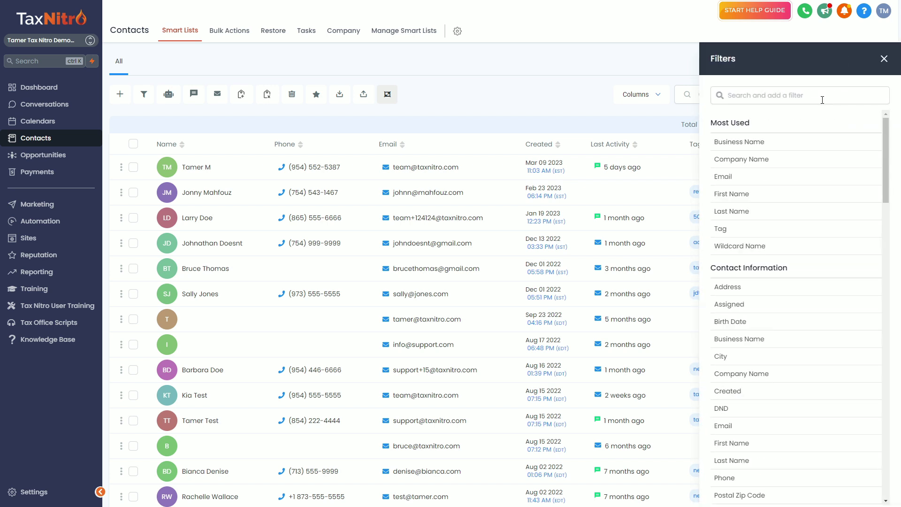
left_click(779, 100)
type("tag")
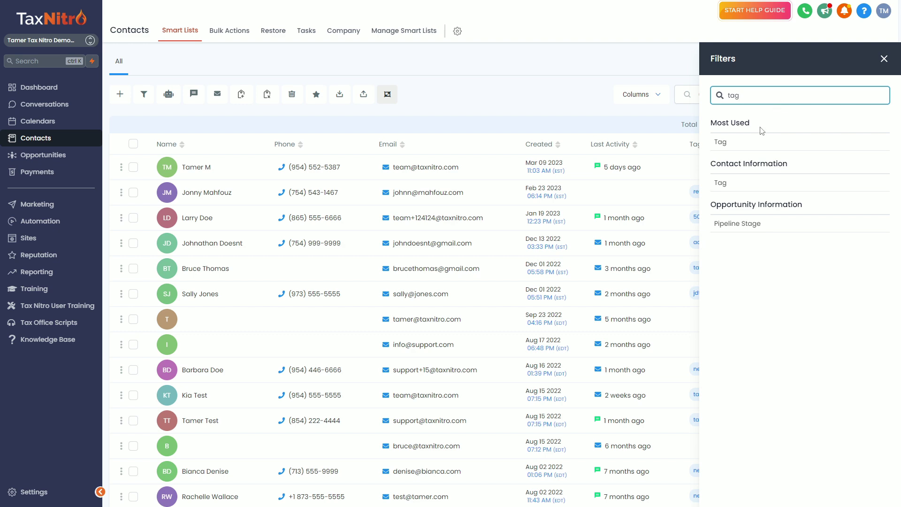
left_click(751, 145)
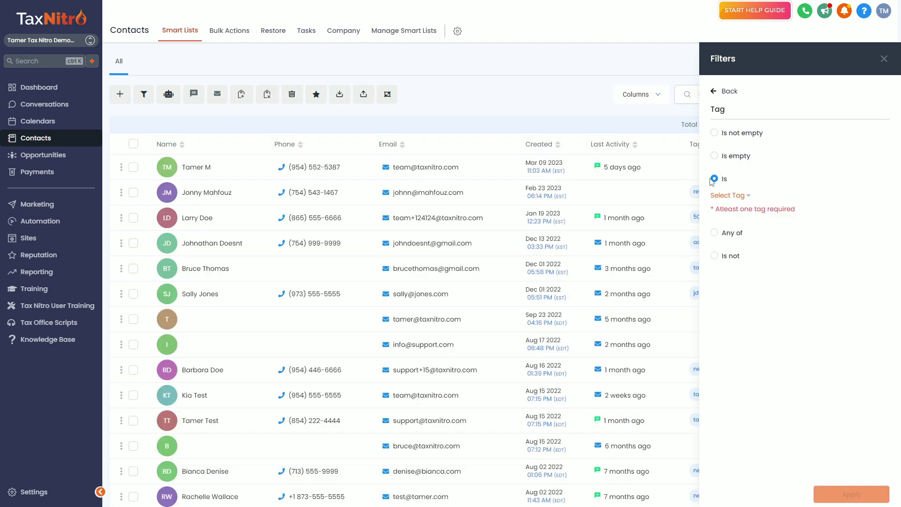
- Apply the filter Tag is 'tax client', leaving 5 contacts
left_click(727, 195)
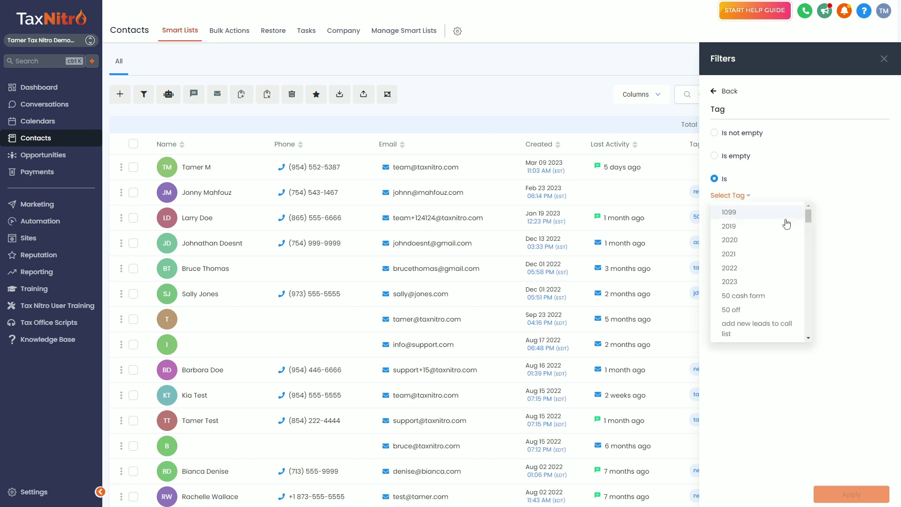
scroll(762, 253, "down", 6)
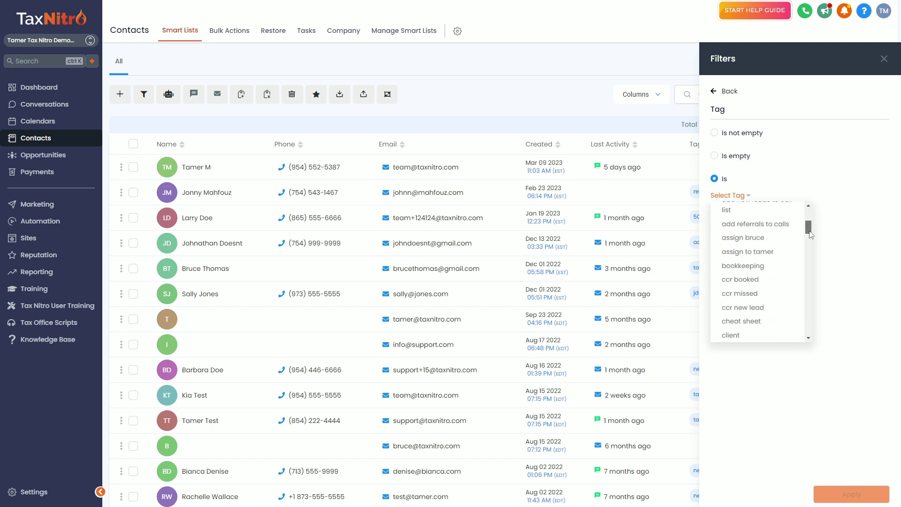
scroll(762, 254, "down", 6)
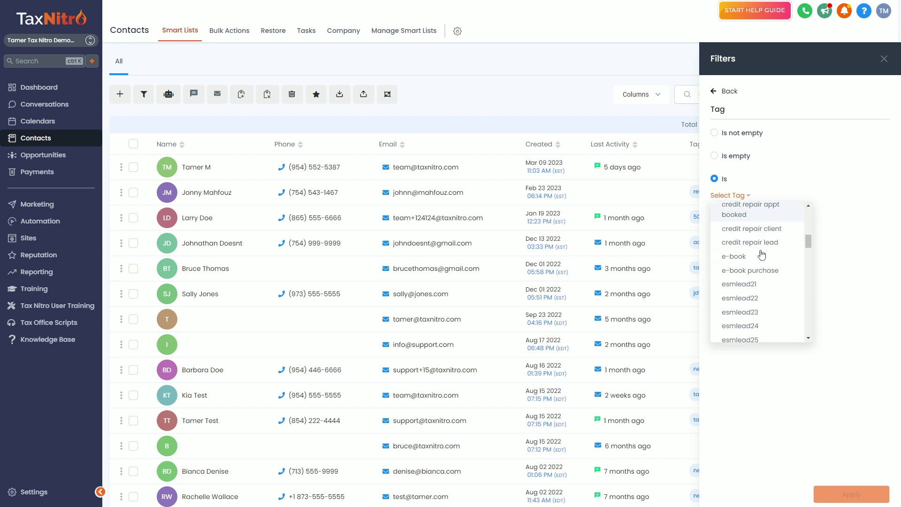
scroll(762, 252, "down", 8)
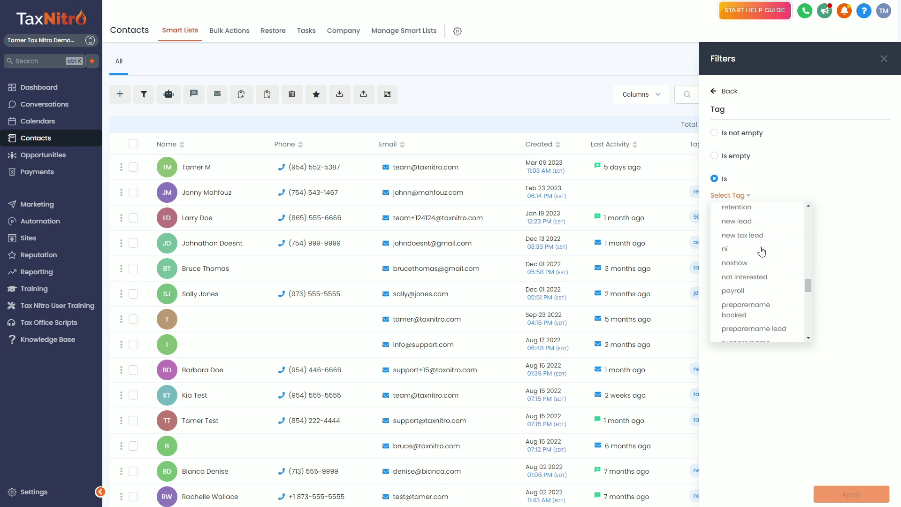
scroll(757, 249, "down", 4)
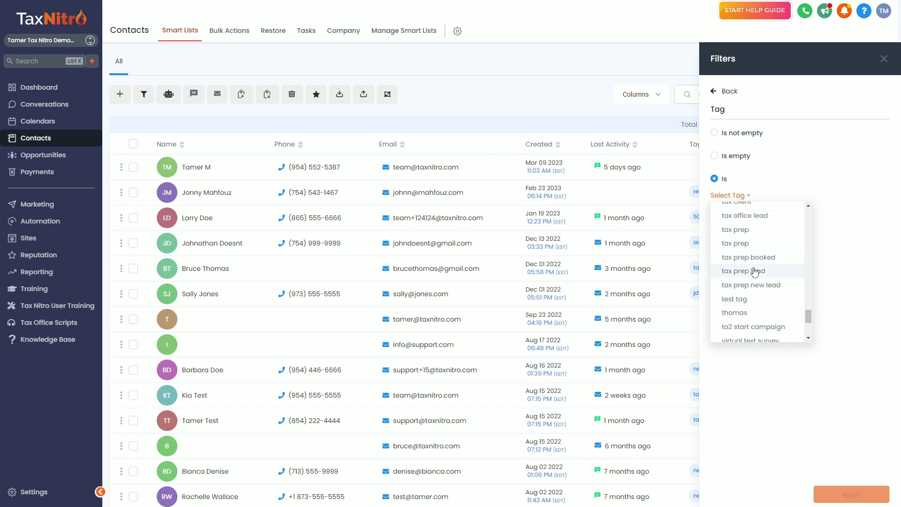
scroll(746, 287, "up", 2)
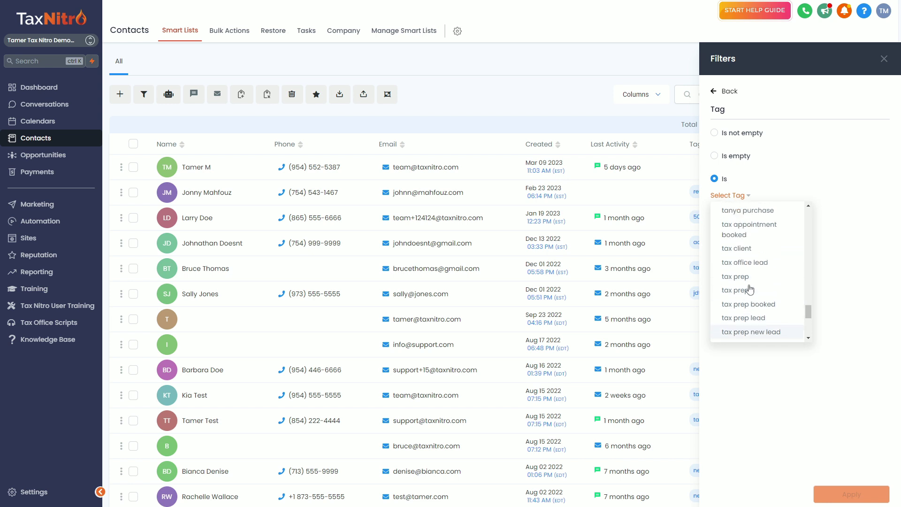
left_click(741, 250)
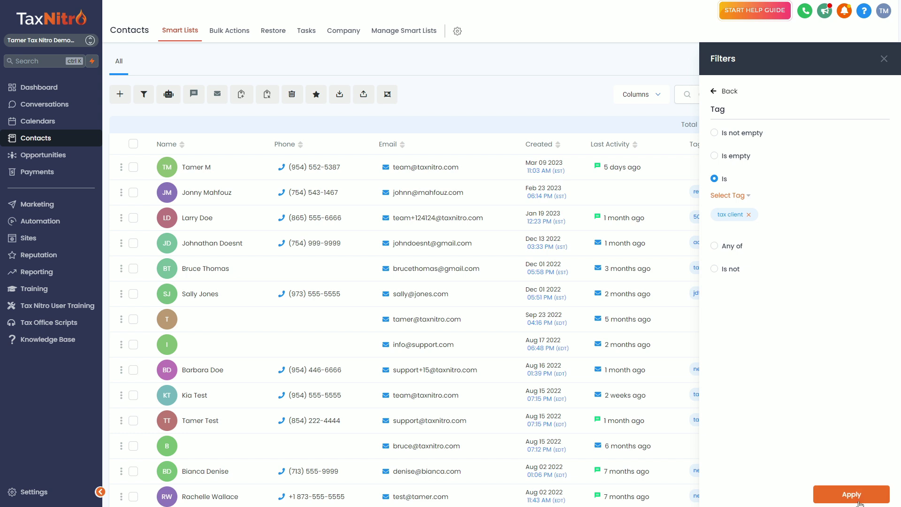
left_click(825, 493)
left_click_drag(774, 93, 704, 99)
left_click(883, 60)
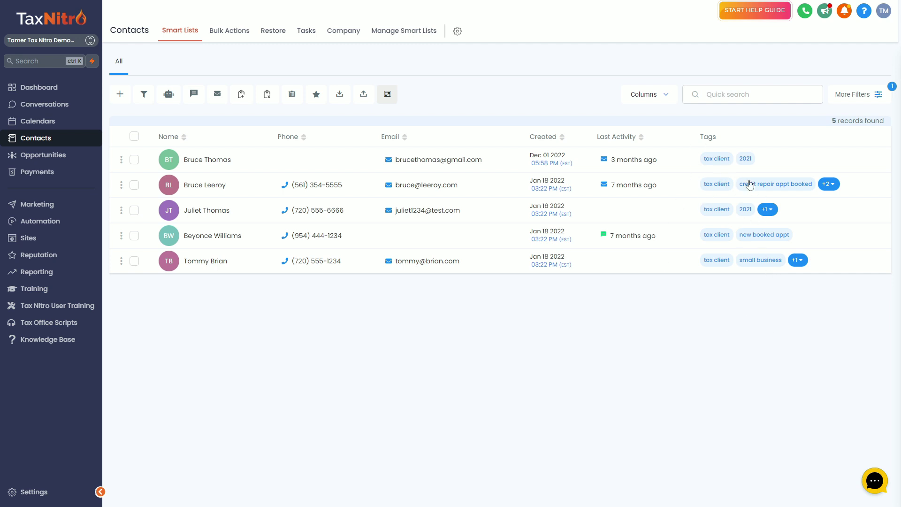
- Tick the header checkbox to select all 5 tax client contacts
left_click(134, 136)
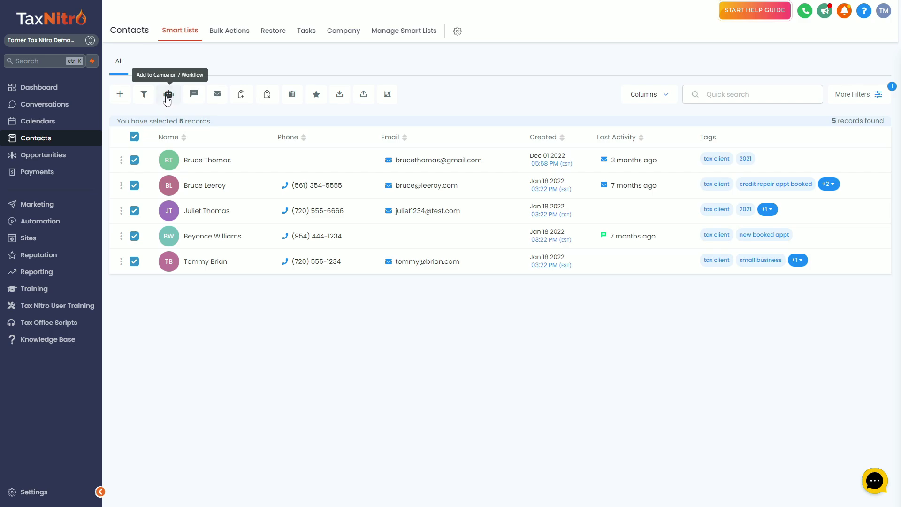
left_click(169, 95)
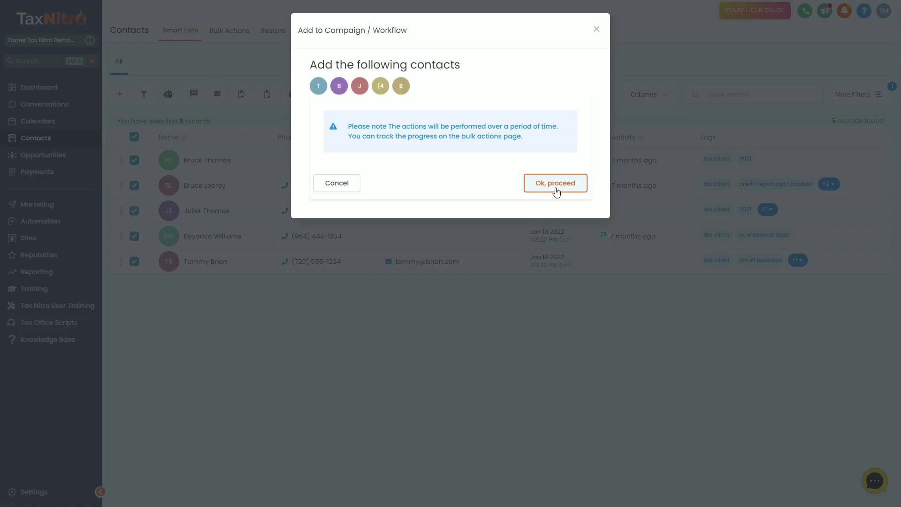
left_click(557, 189)
left_click(373, 139)
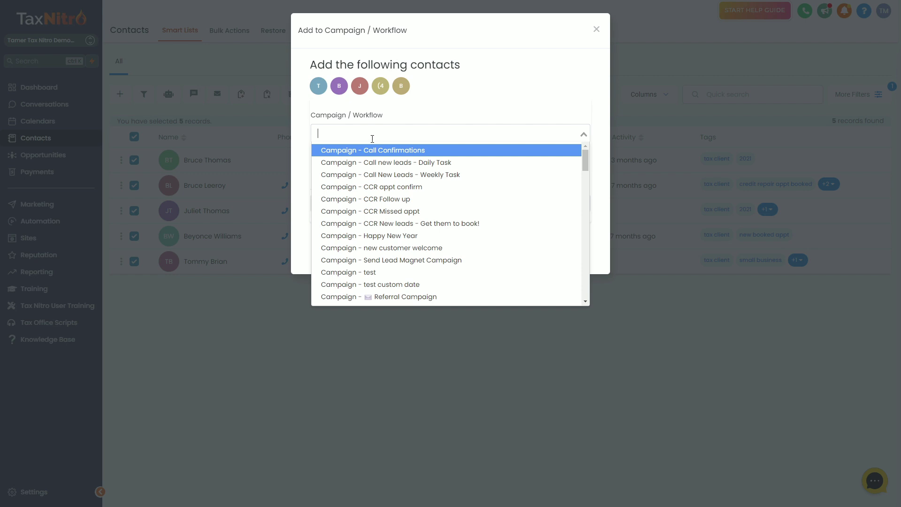
scroll(392, 296, "down", 1)
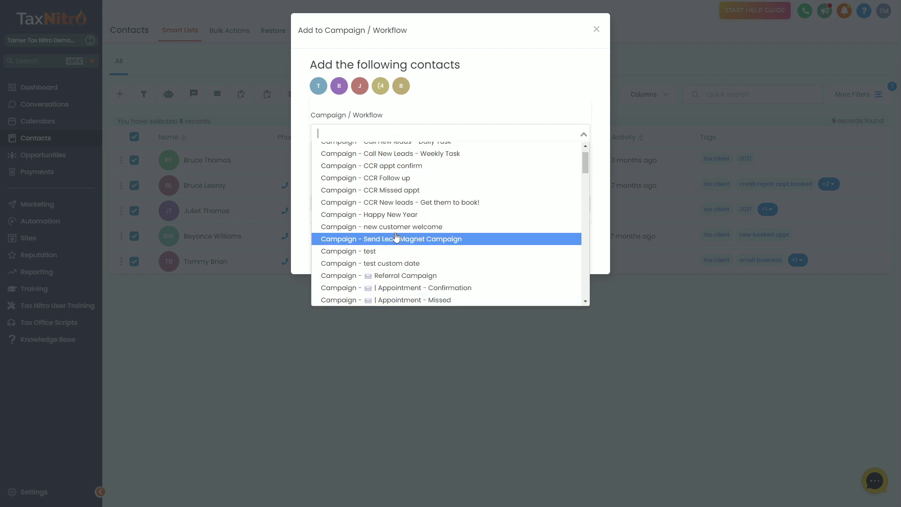
left_click(407, 203)
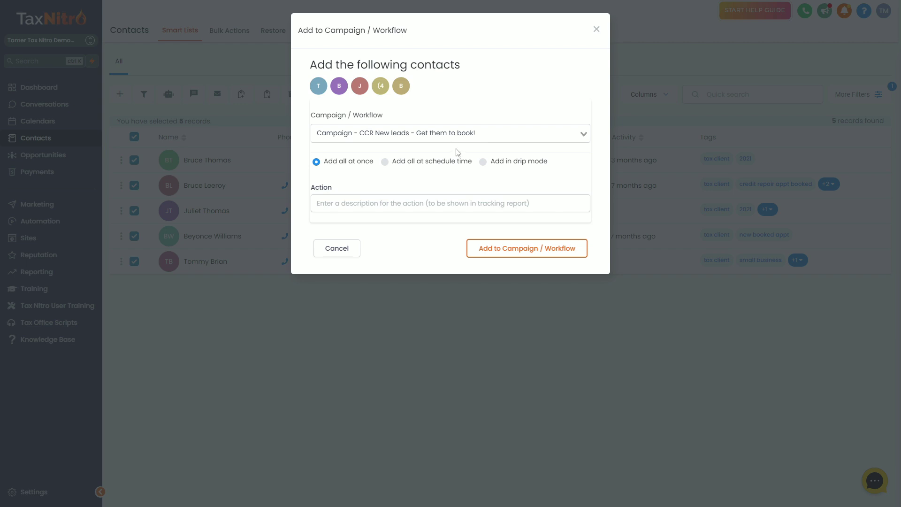
left_click(338, 249)
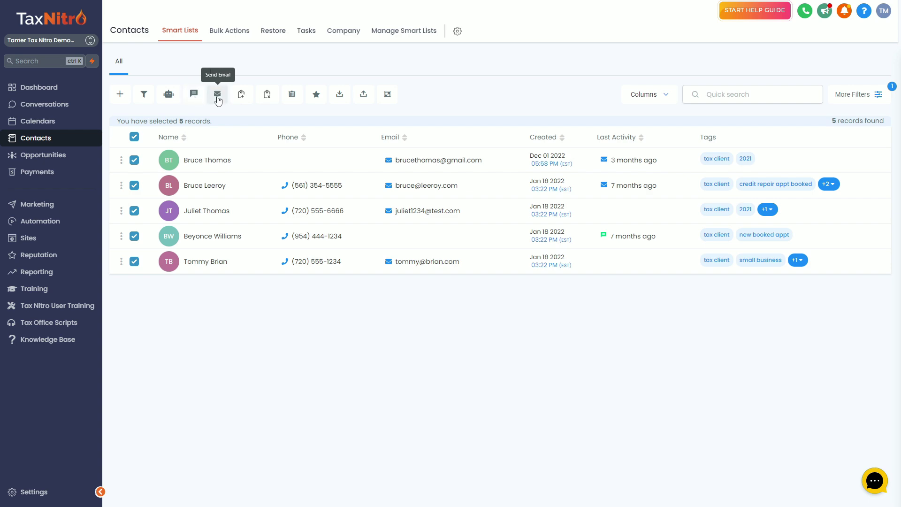
- Start a bulk email to the 5 selected contacts and choose drip-mode sending
left_click(217, 94)
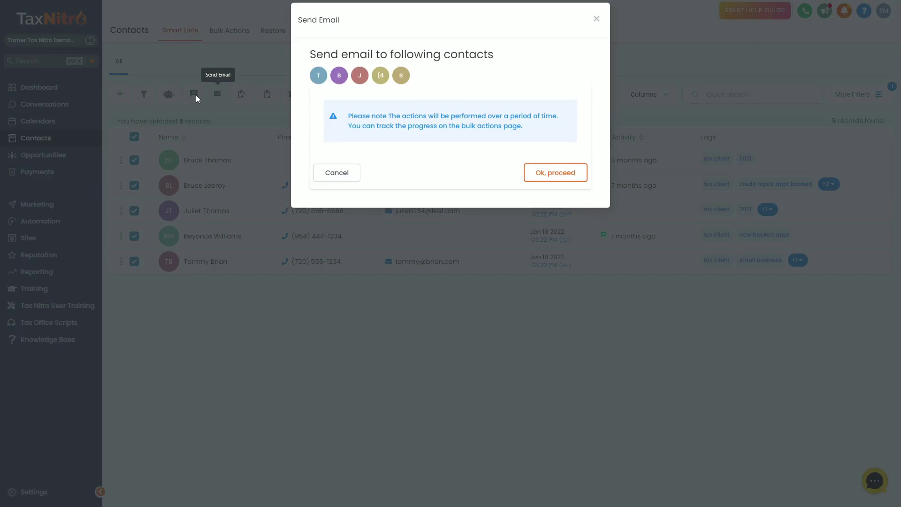
left_click(552, 182)
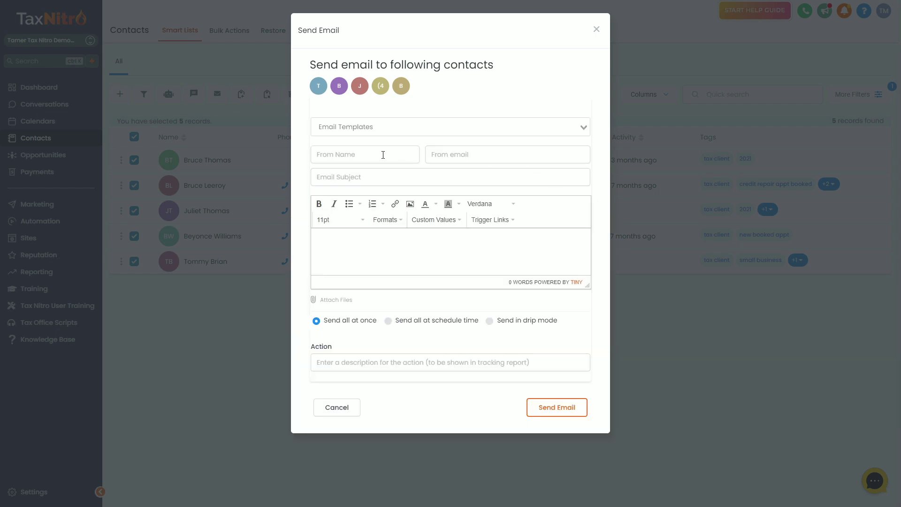
left_click(348, 160)
left_click(445, 154)
left_click(405, 182)
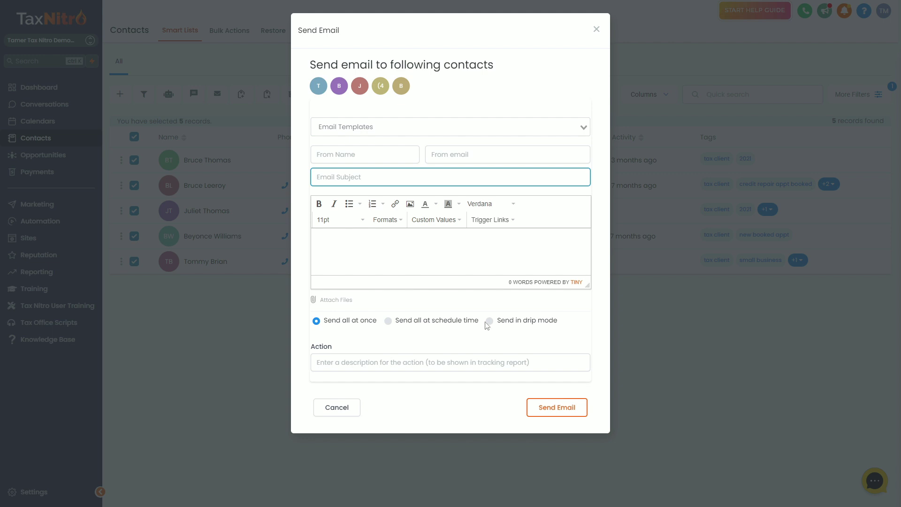
left_click(565, 325)
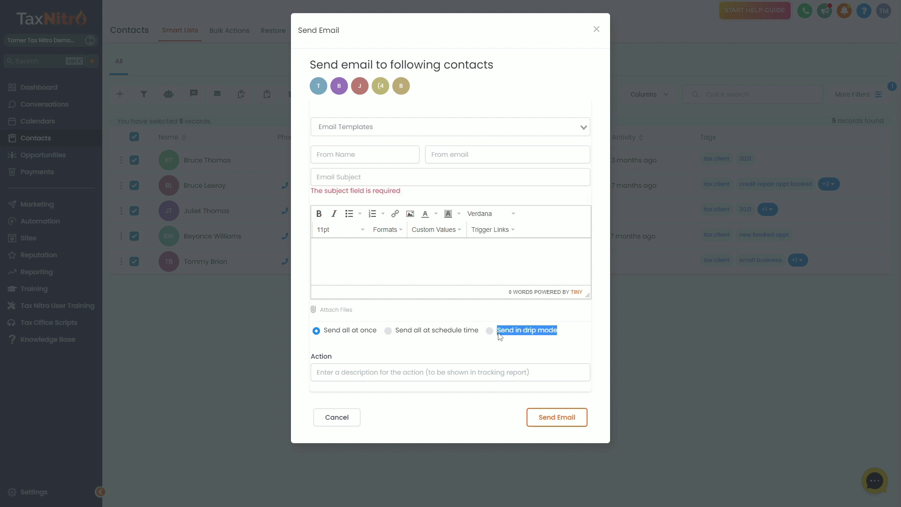
- Enter 'Send Email campaign' as the bulk action description
left_click(373, 179)
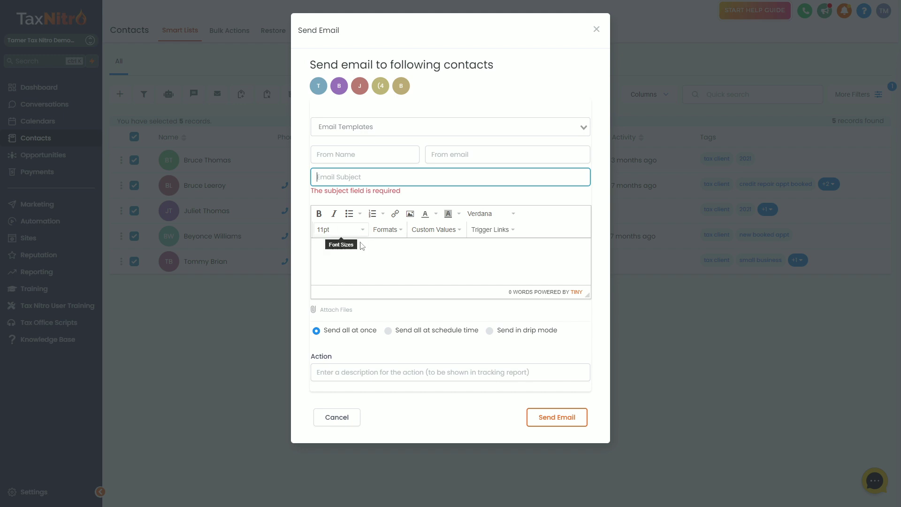
left_click(366, 253)
left_click_drag(587, 296, 592, 345)
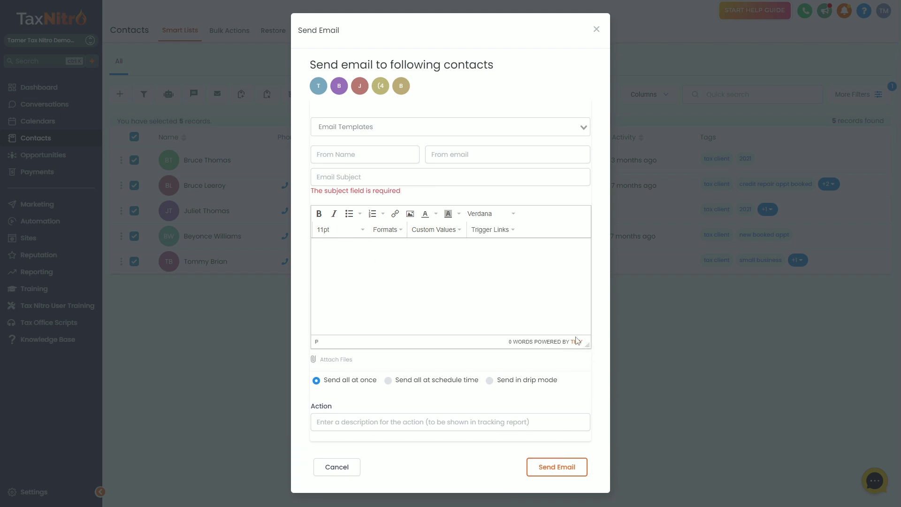
left_click(484, 421)
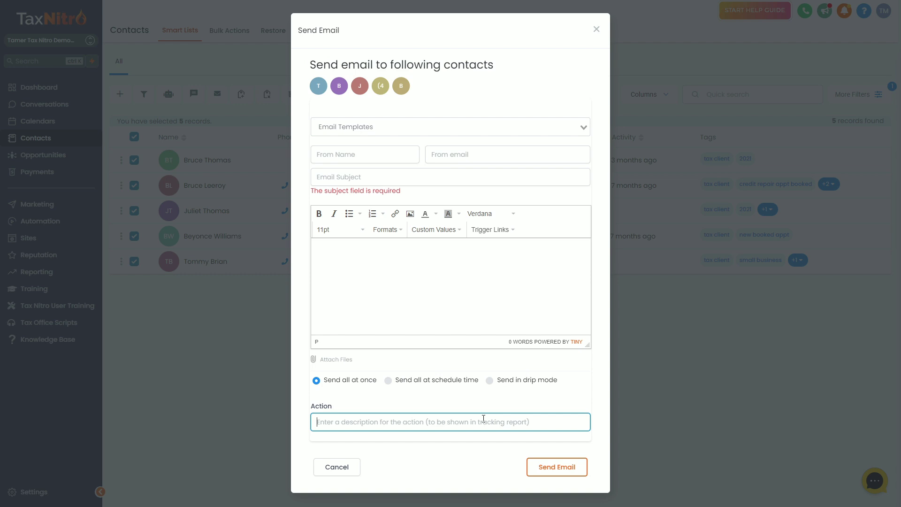
type("Send Em")
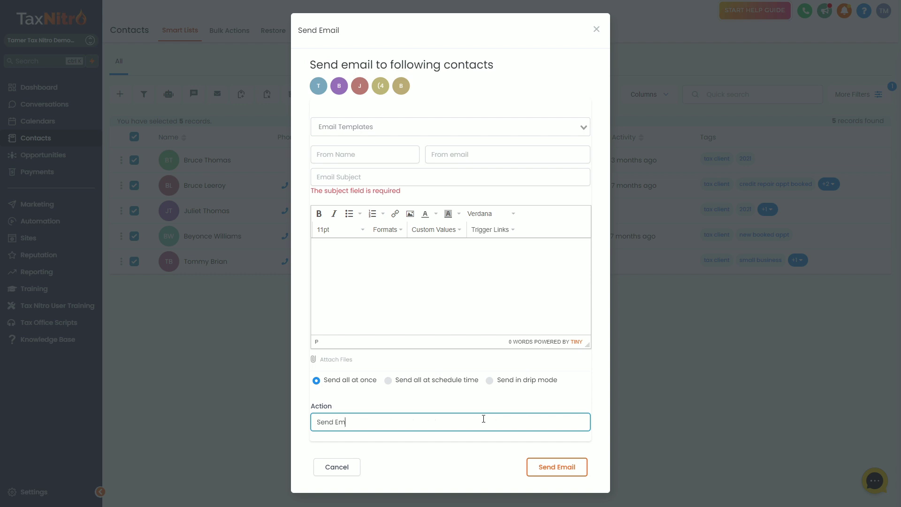
type("ail campaign")
- Confirm drip-mode sending and bring the drip schedule settings into view
left_click(489, 382)
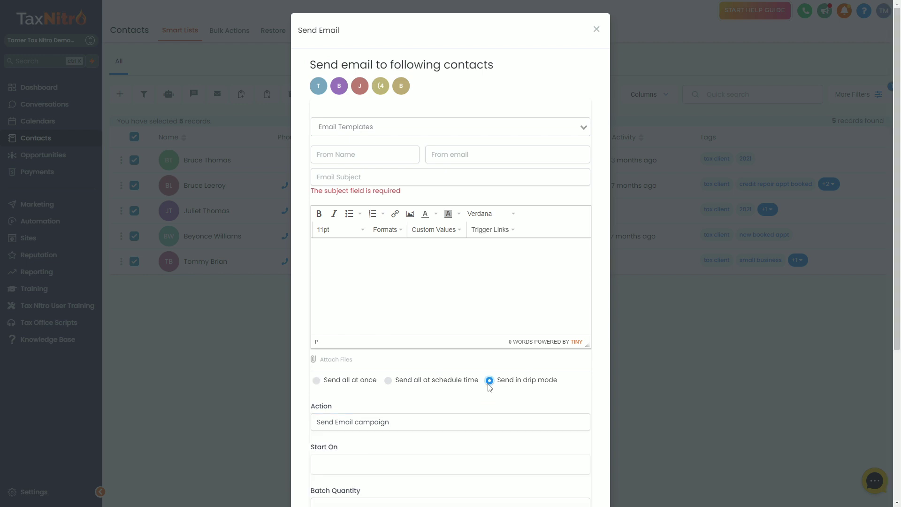
scroll(490, 386, "down", 3)
left_click_drag(559, 239, 500, 246)
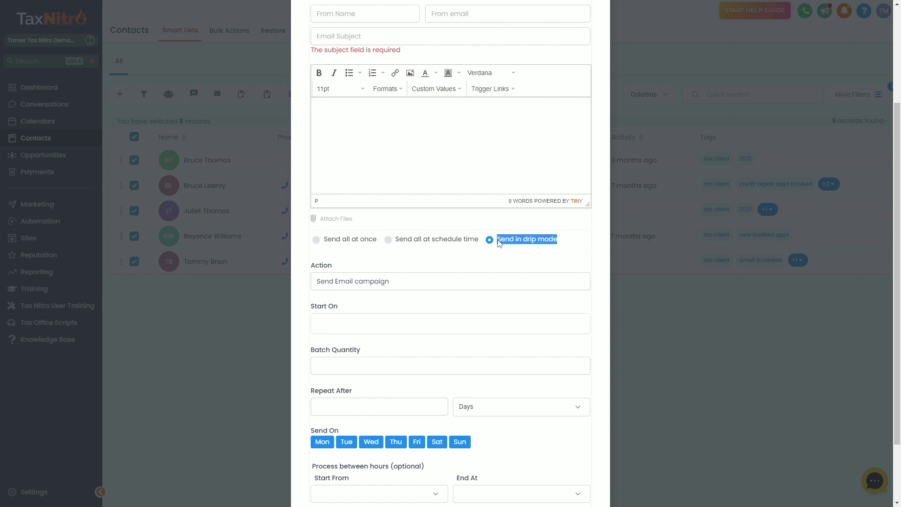
left_click(460, 264)
scroll(564, 263, "down", 2)
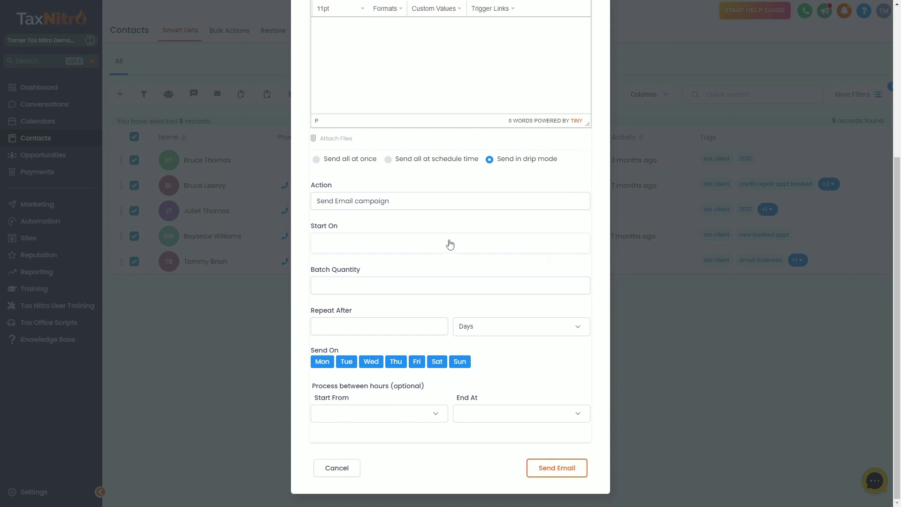
- Set the drip start to Monday, March 20, 2023 at 9:30 AM
left_click(400, 249)
left_click(398, 223)
triple_click(325, 227)
left_click(339, 244)
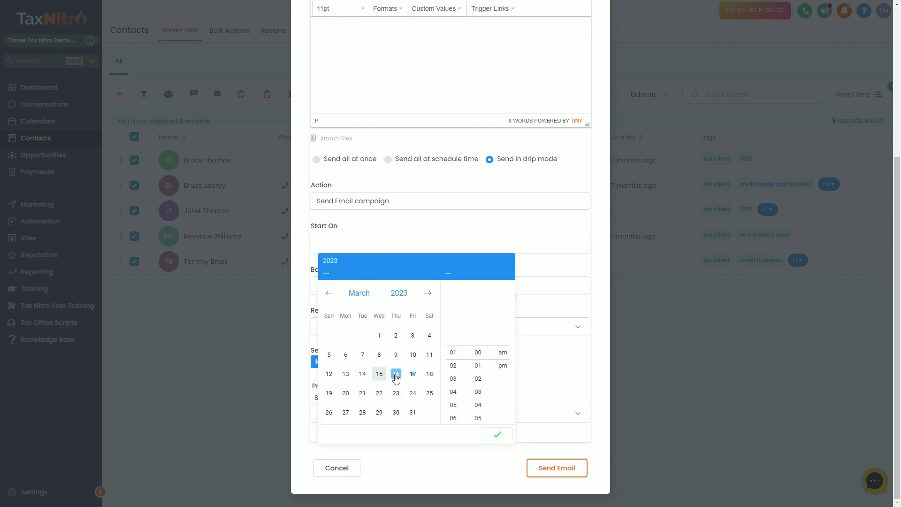
double_click(379, 374)
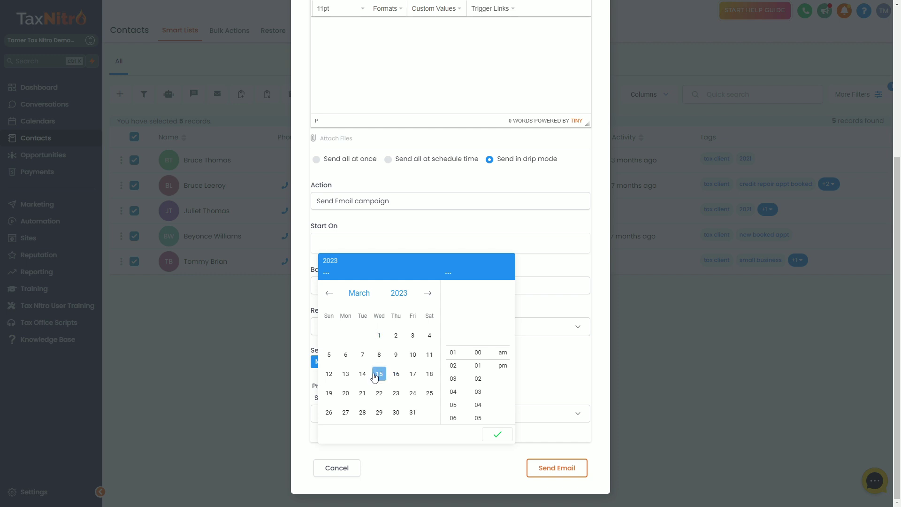
left_click(346, 395)
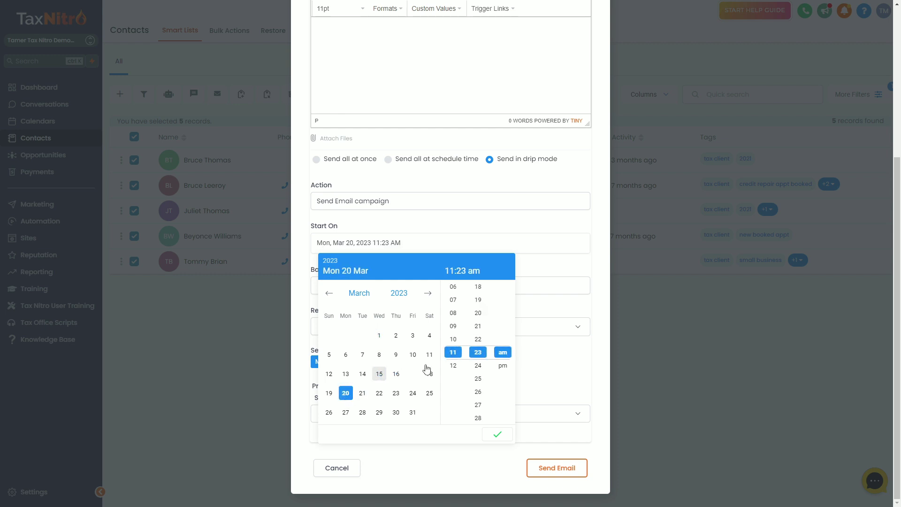
left_click(454, 326)
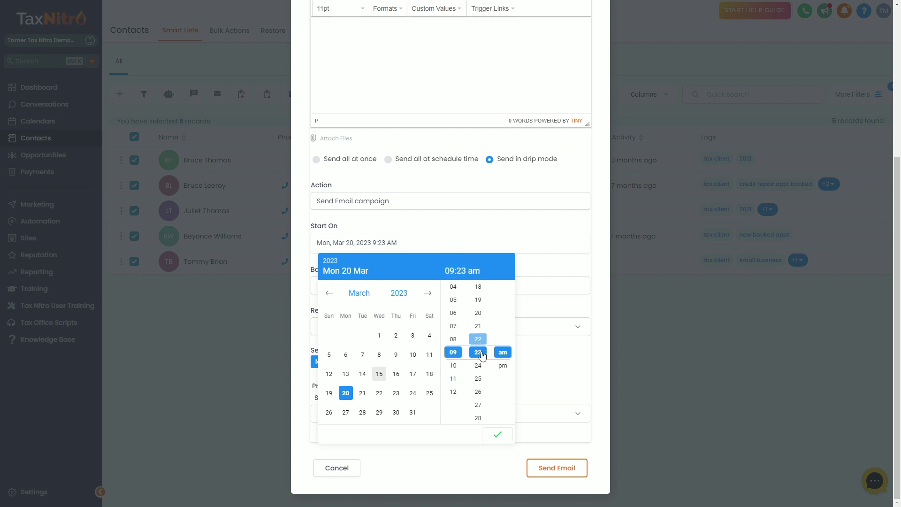
left_click(478, 379)
left_click(477, 379)
left_click(479, 392)
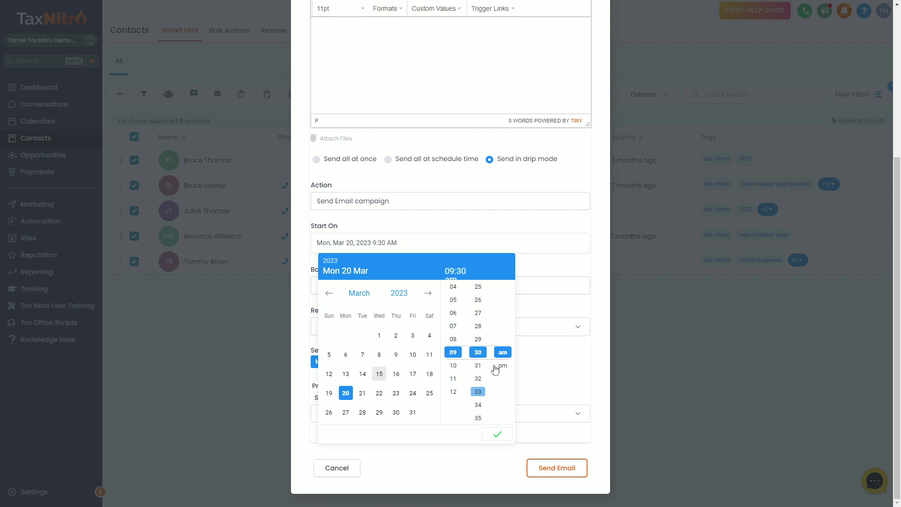
left_click(499, 434)
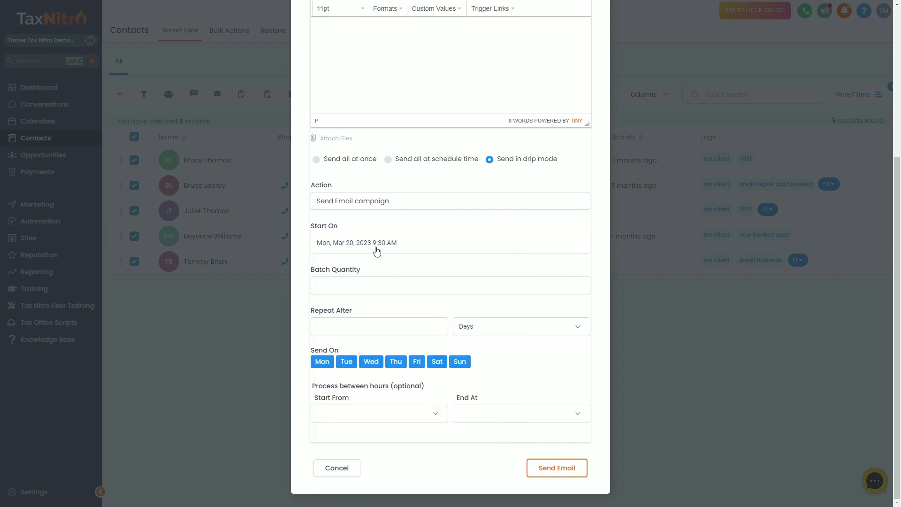
left_click(338, 286)
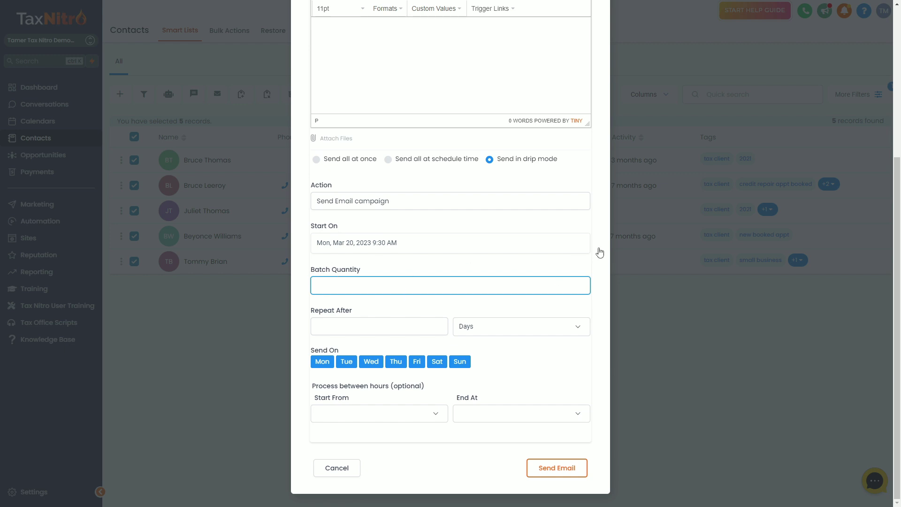
- Enter batch quantity 10 and repeat after 1 minute
left_click(318, 324)
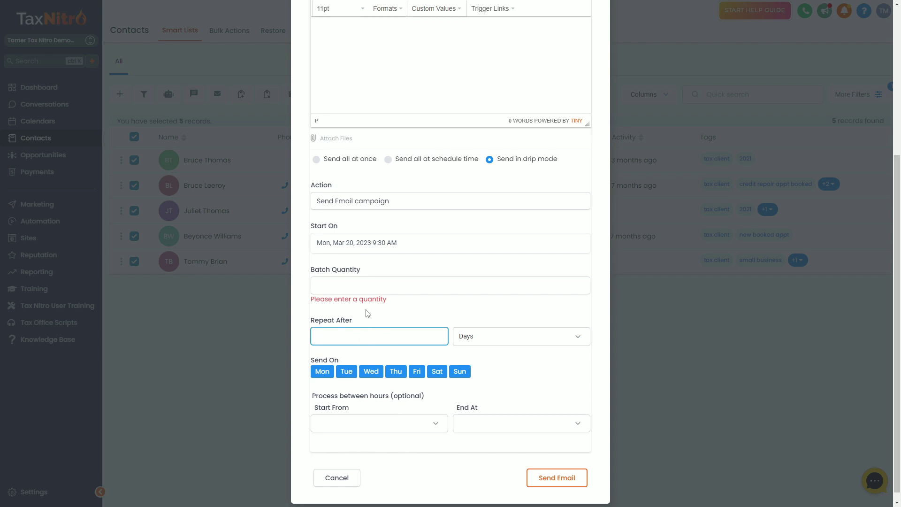
left_click(353, 288)
type("10")
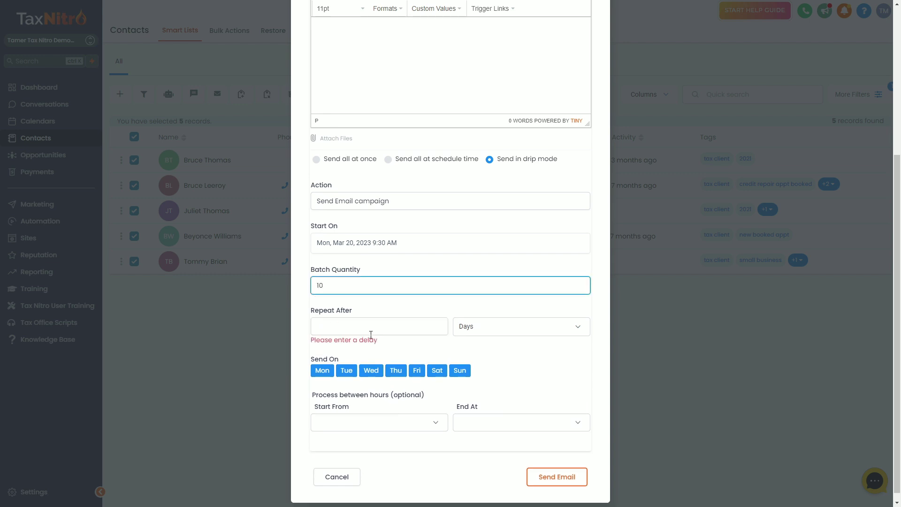
left_click(371, 333)
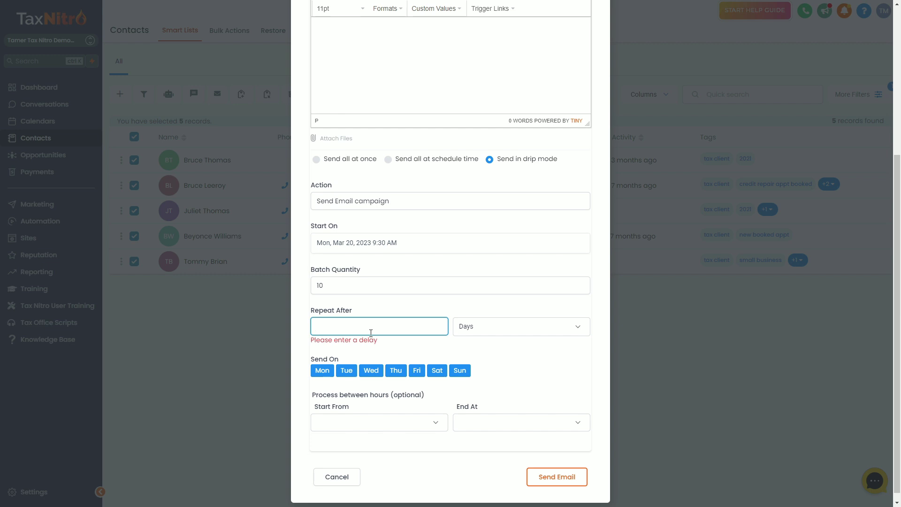
type("1")
left_click(463, 334)
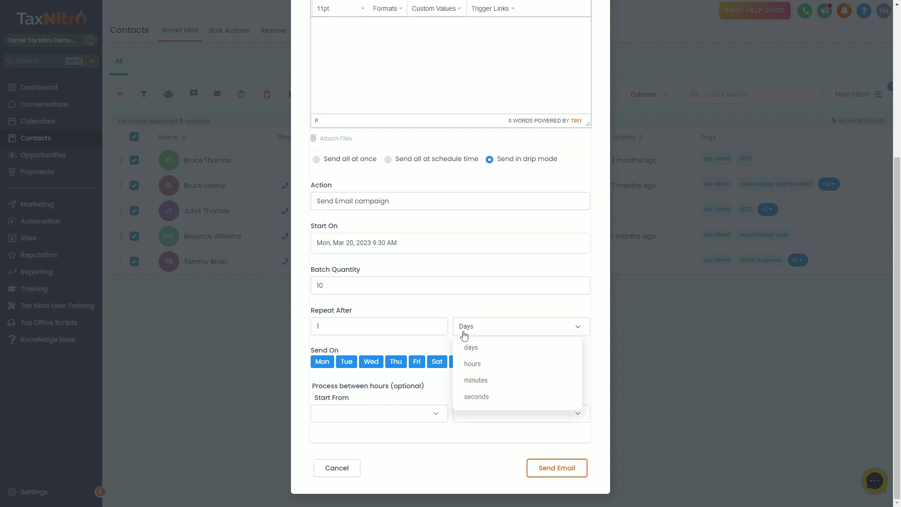
left_click(479, 381)
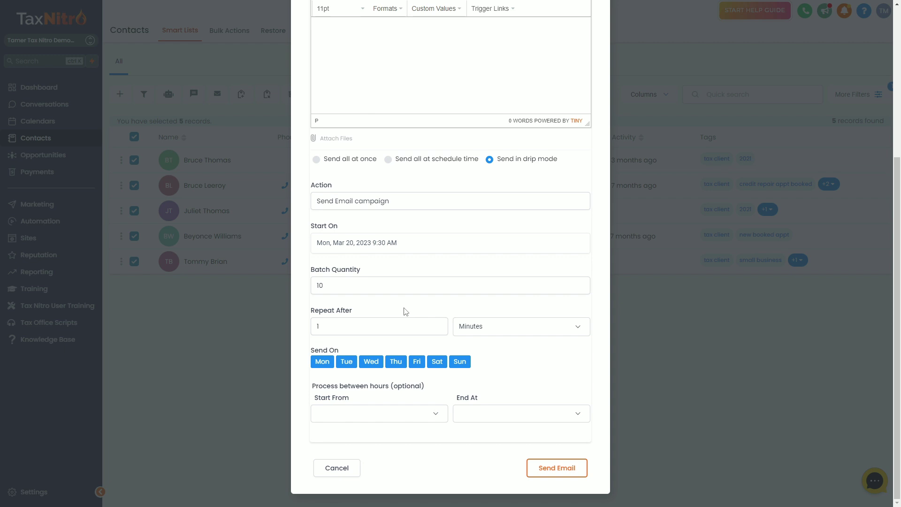
double_click(327, 286)
left_click(340, 319)
- Change the batch quantity to 25 and the repeat unit to Hours
double_click(346, 288)
left_click(350, 291)
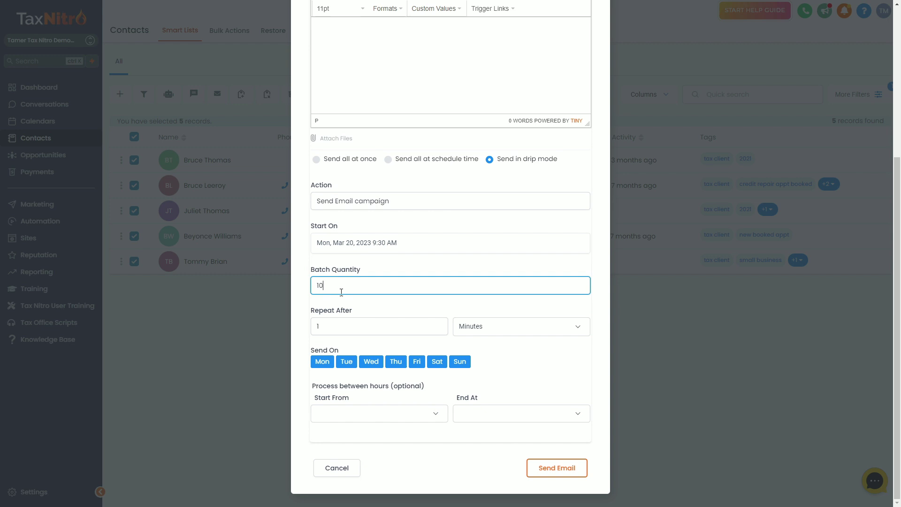
key("BackSpace")
key("BackSpace")
type("25")
left_click(479, 332)
left_click(475, 365)
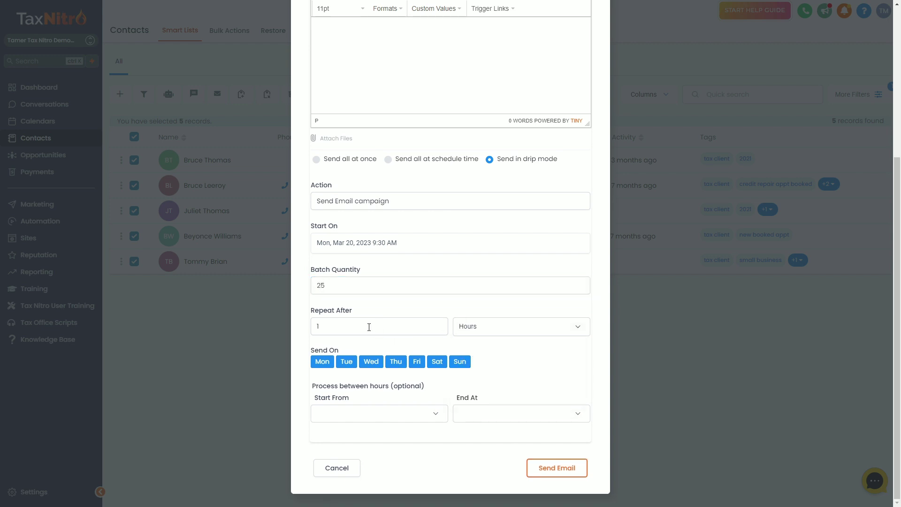
left_click_drag(373, 326, 302, 330)
type("2")
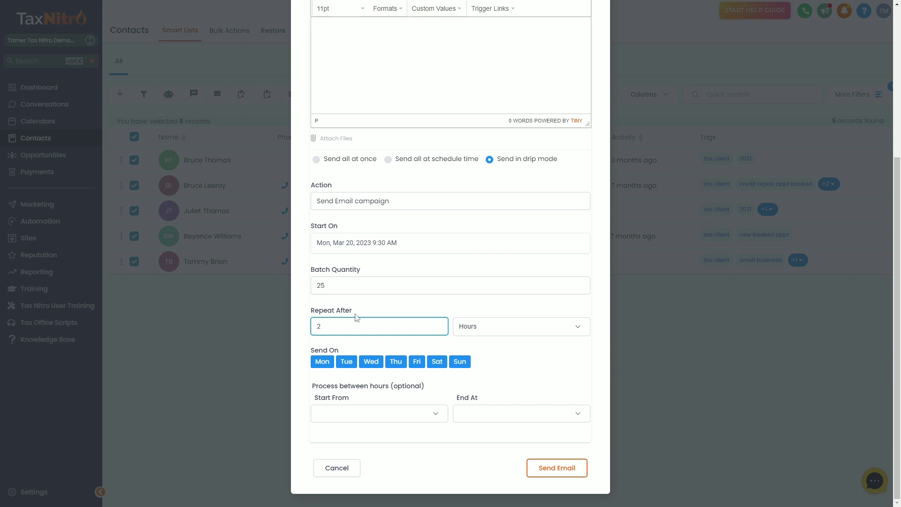
left_click(357, 315)
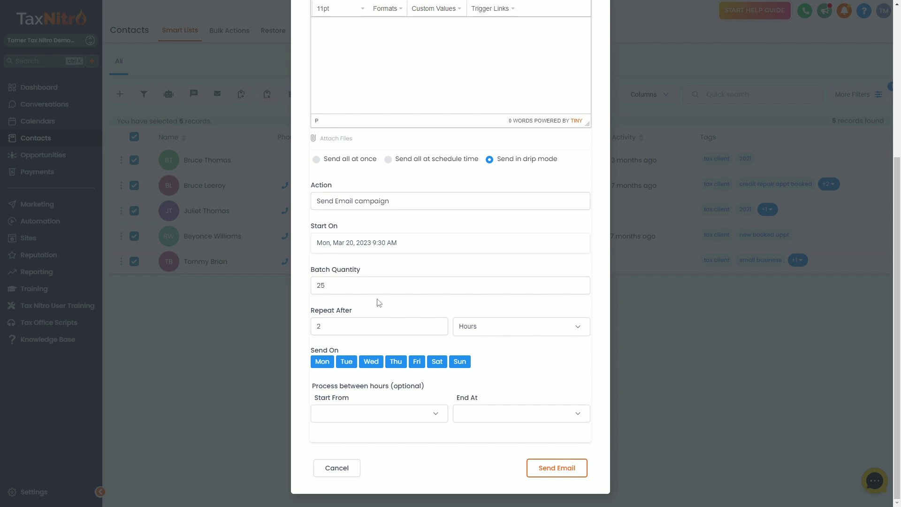
- Set the Repeat After value to 3, giving a 3-hour delay
left_click(336, 285)
double_click(336, 285)
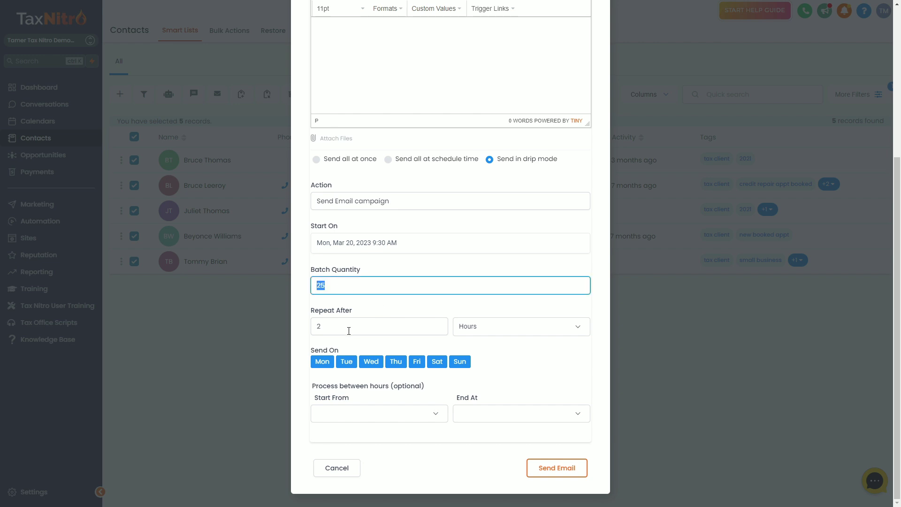
left_click(349, 330)
key("BackSpace")
type("3")
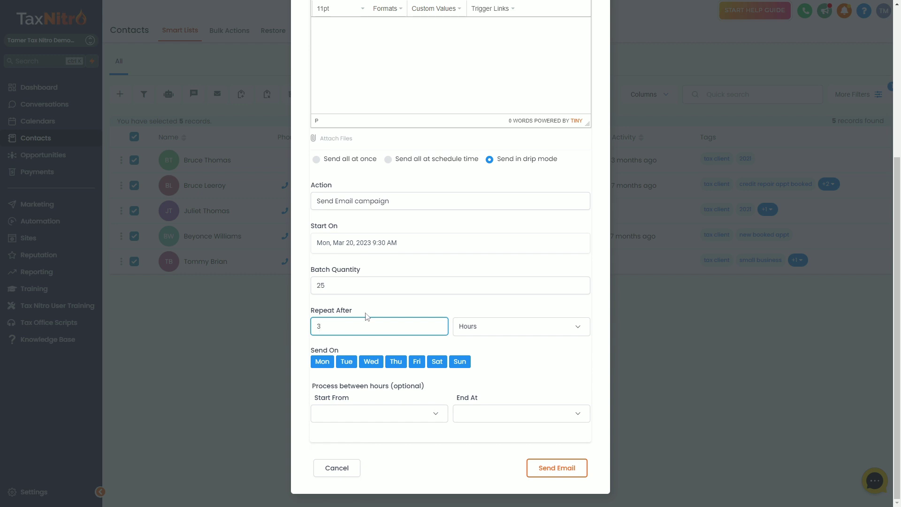
left_click(368, 315)
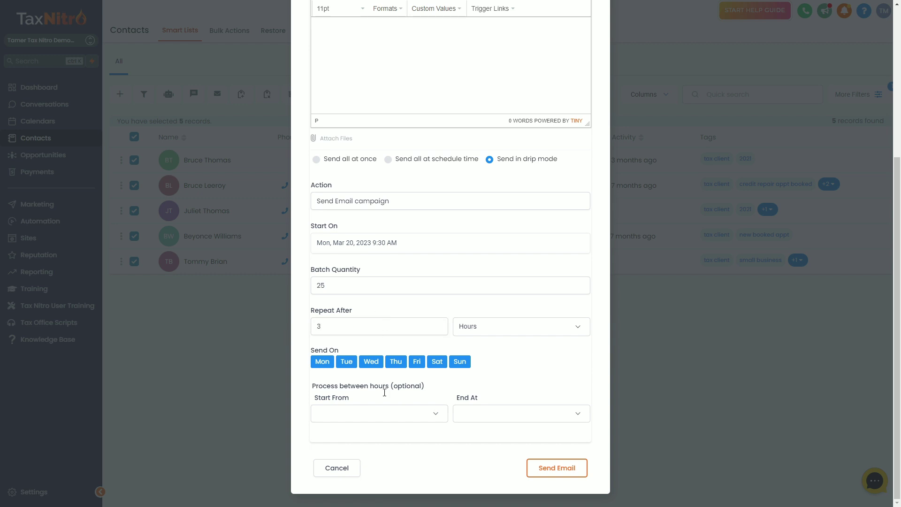
- Restrict drip processing to start at 09:30 am and end at 06:00 pm
left_click(382, 414)
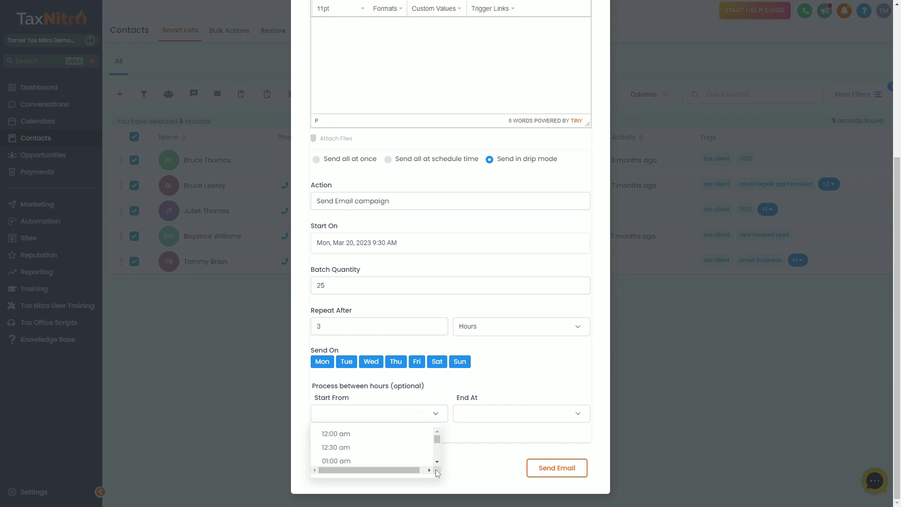
scroll(436, 462, "down", 6)
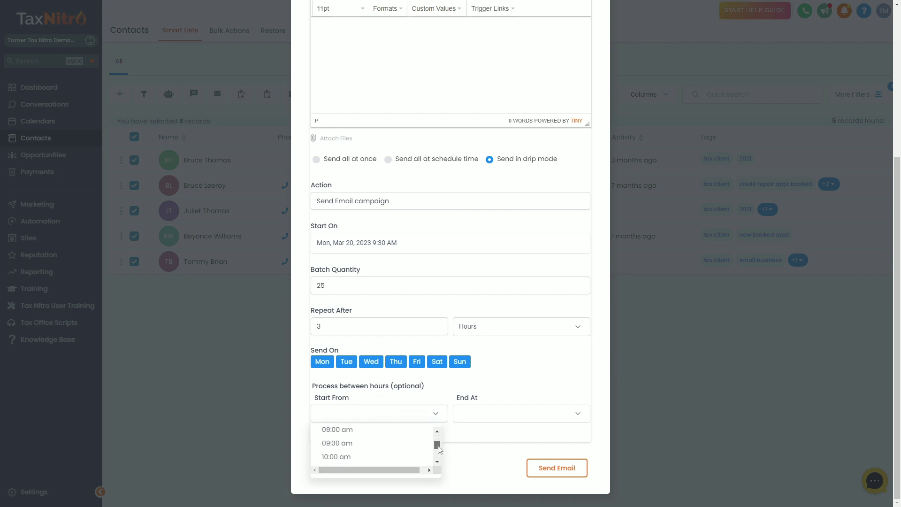
scroll(371, 451, "up", 1)
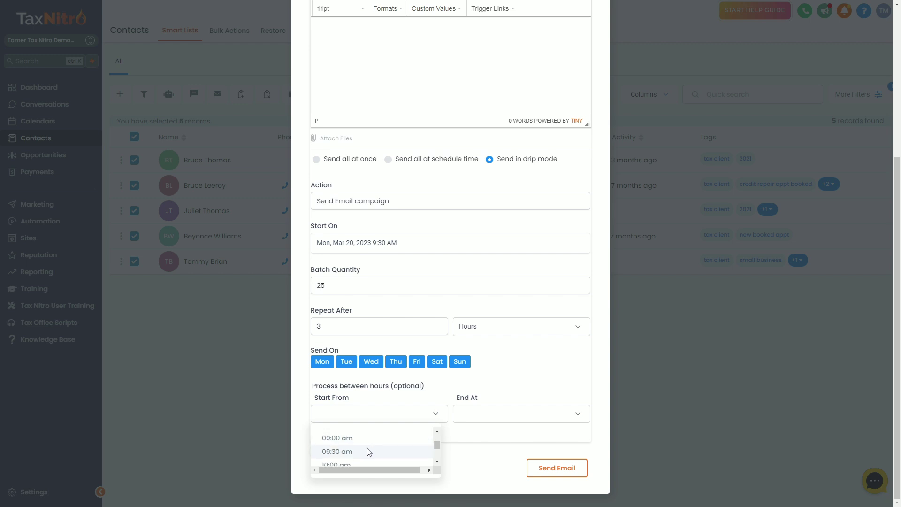
left_click(369, 452)
left_click(486, 420)
scroll(498, 445, "down", 8)
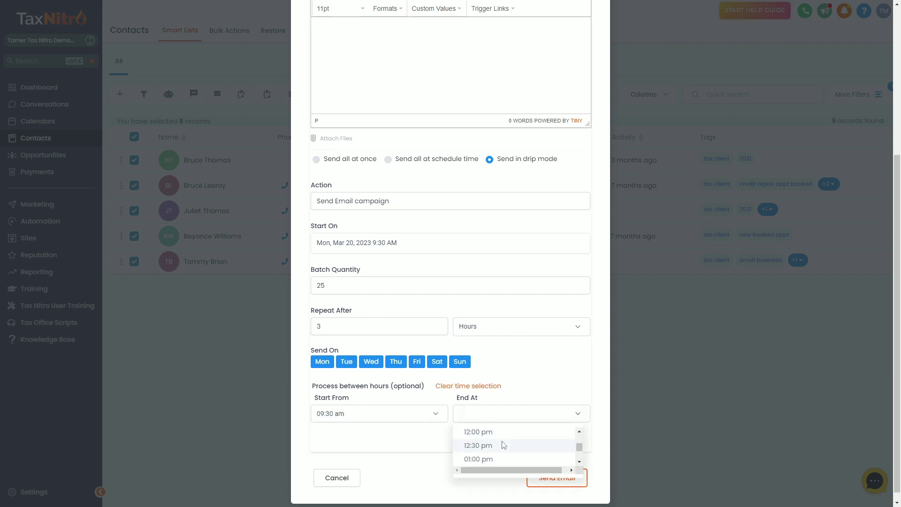
scroll(502, 446, "down", 4)
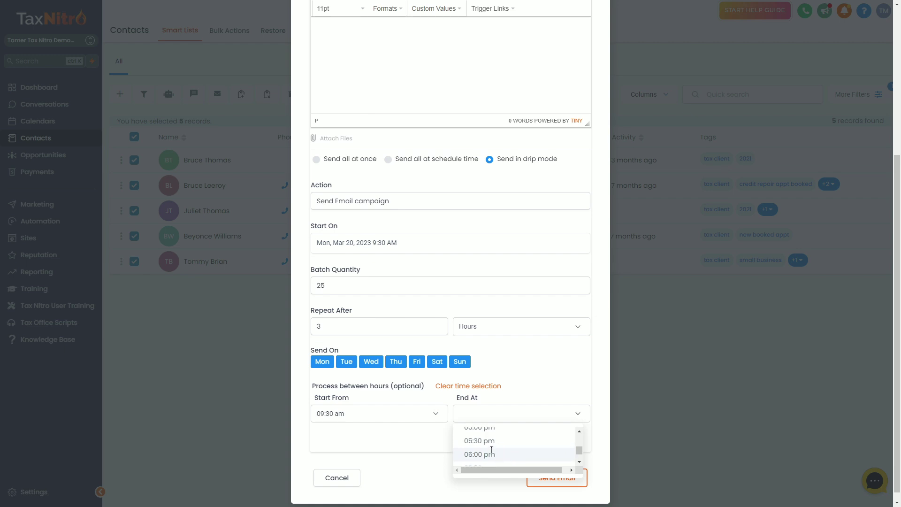
left_click(491, 451)
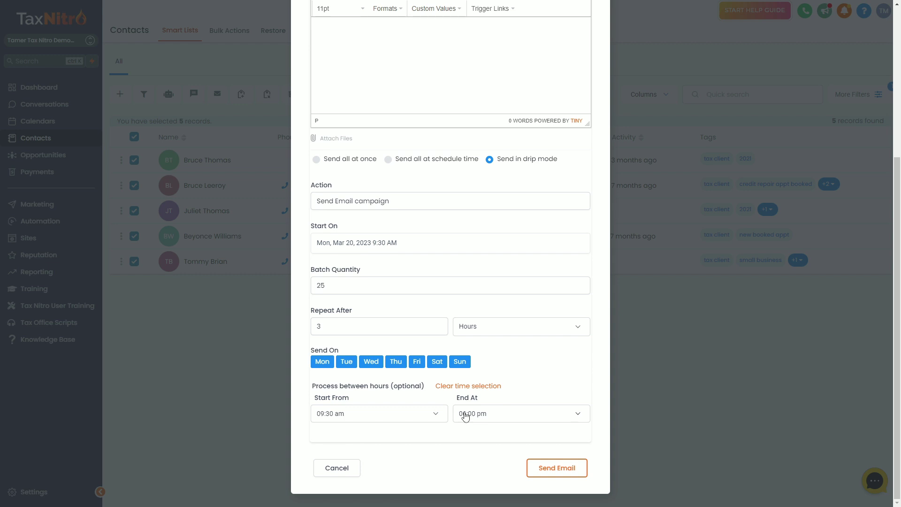
- Reset the drip to batches of 10 repeating every 1 minute
double_click(344, 287)
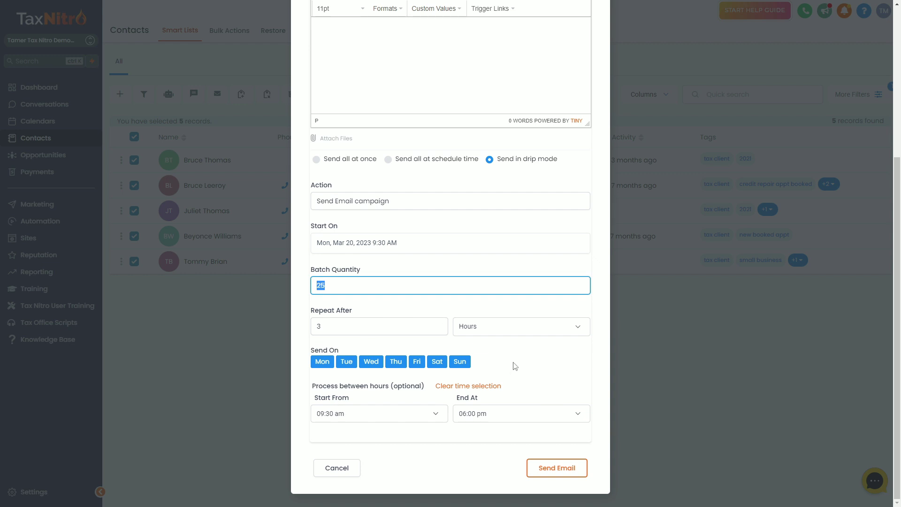
left_click(408, 314)
double_click(351, 323)
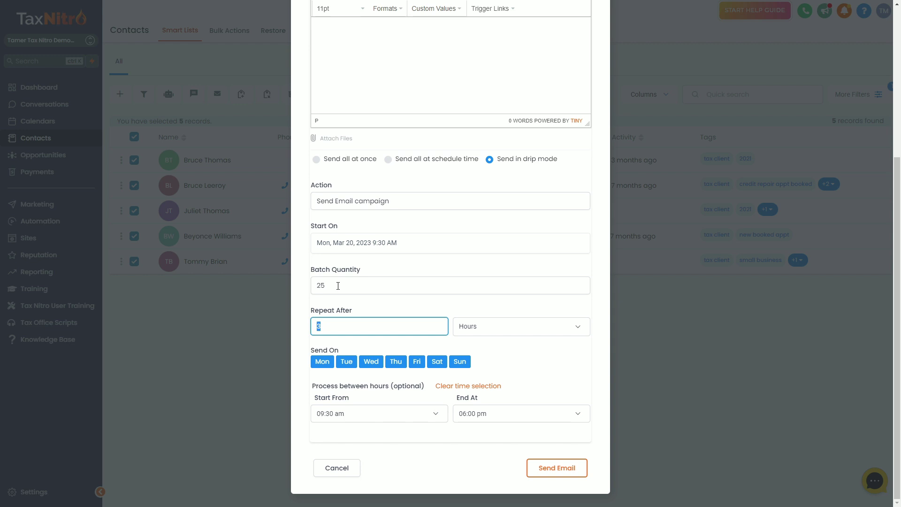
double_click(344, 287)
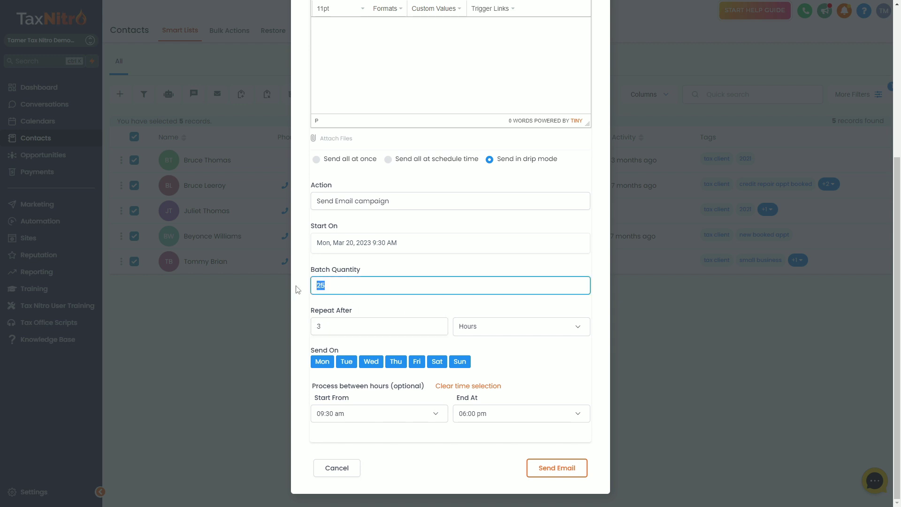
type("100")
key("BackSpace")
key("BackSpace")
key("BackSpace")
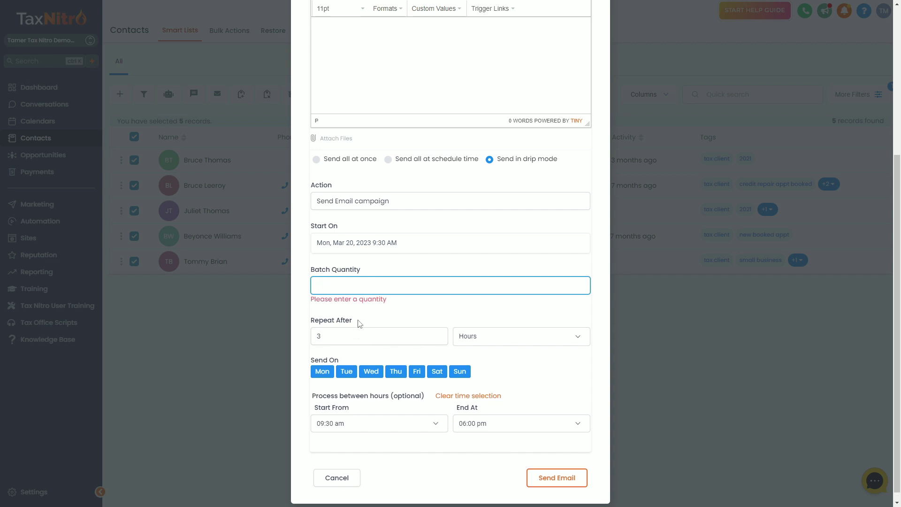
type("50")
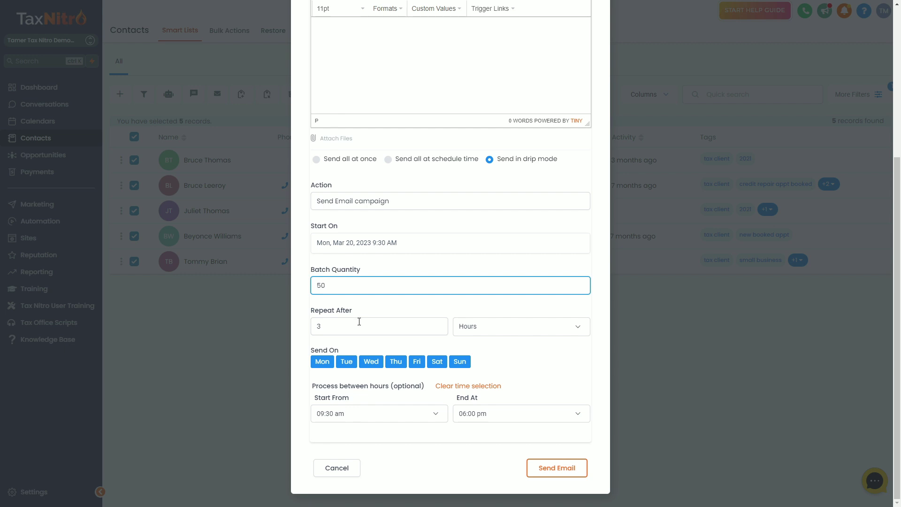
key("Tab")
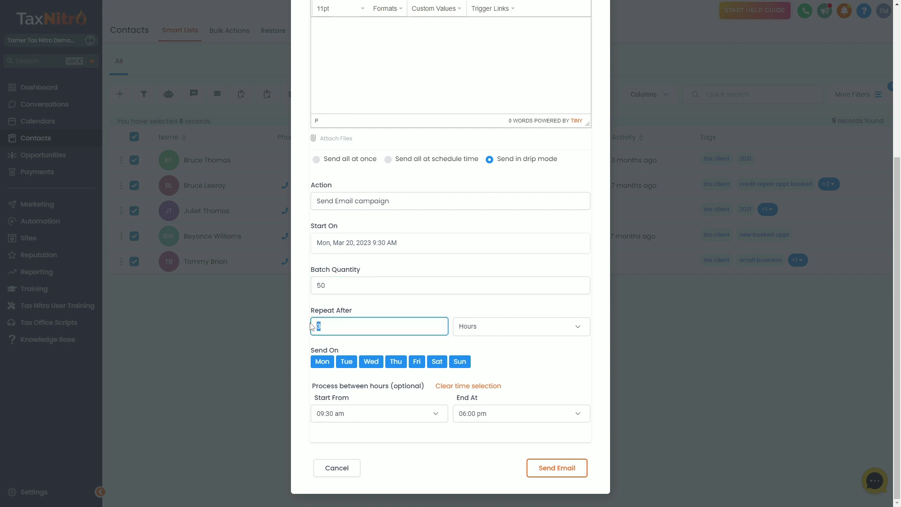
type("1")
left_click(334, 306)
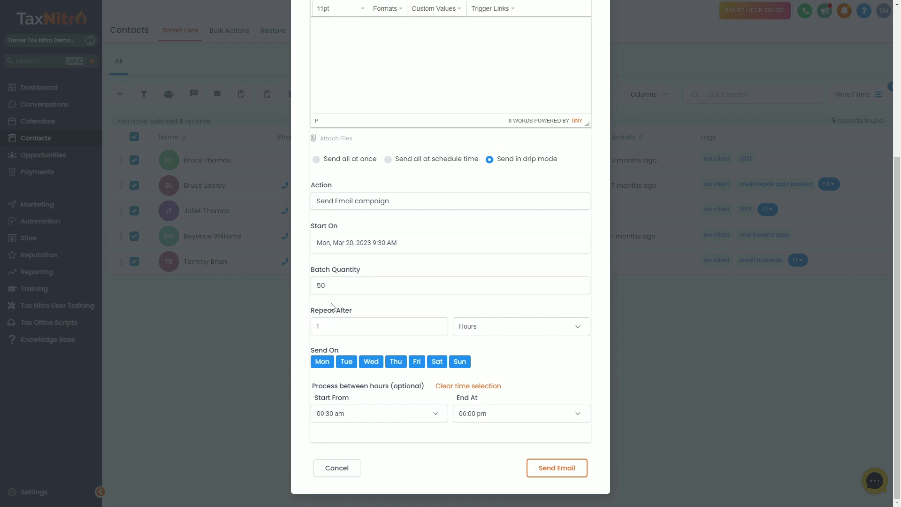
left_click_drag(334, 286, 287, 289)
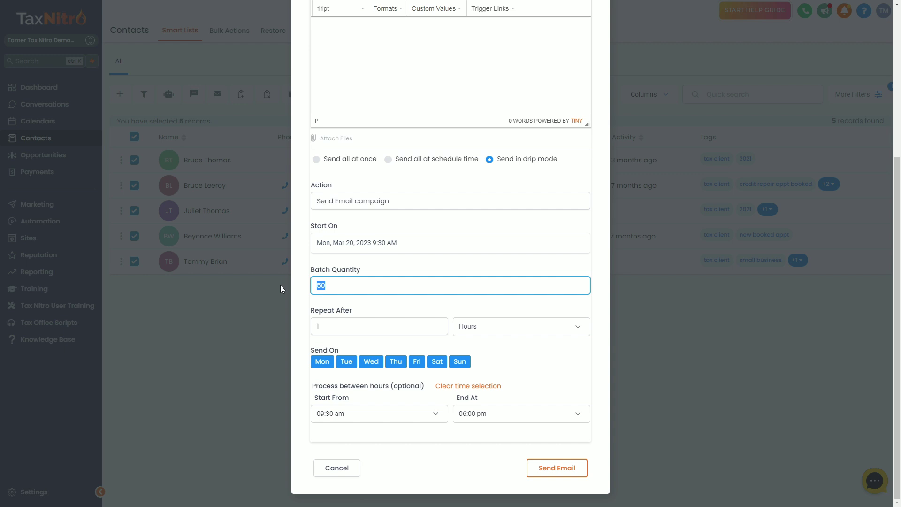
type("10")
left_click(472, 329)
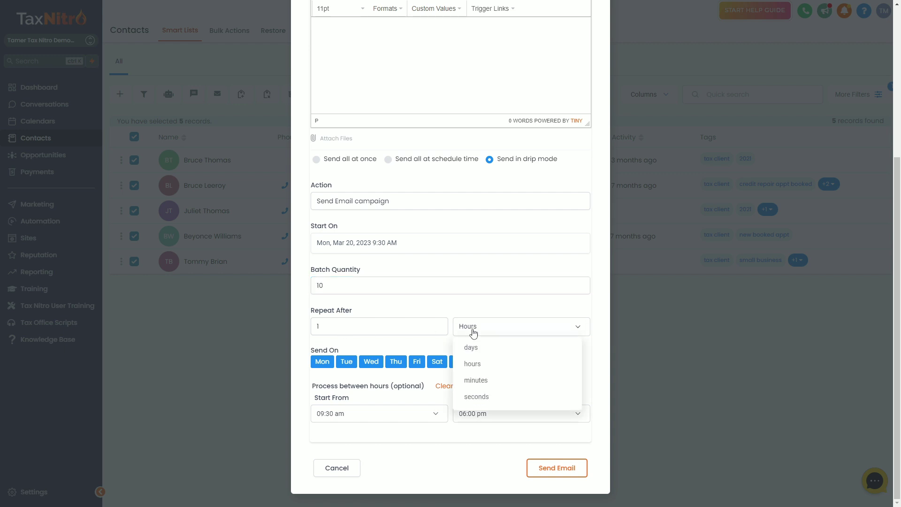
left_click(484, 381)
- Highlight the Batch Quantity and Repeat After settings for emphasis
left_click(361, 286)
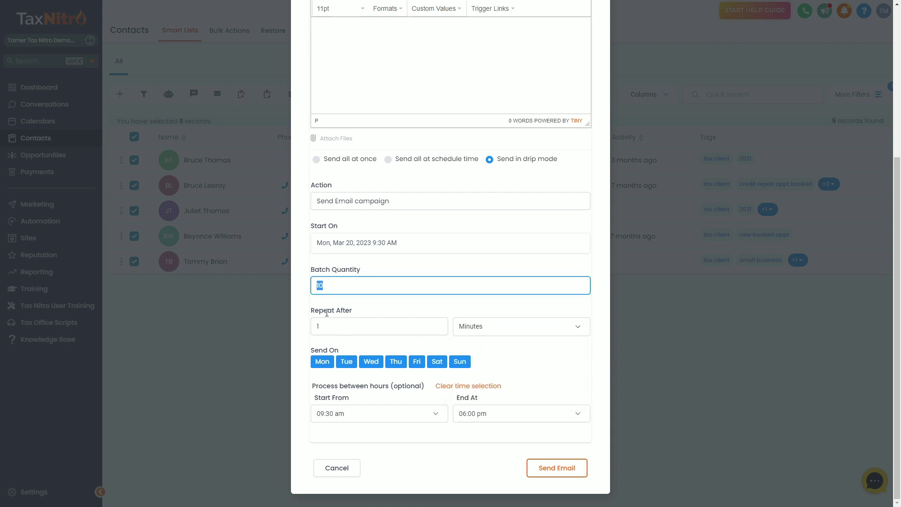
left_click(364, 326)
left_click_drag(367, 309, 348, 303)
left_click(368, 308)
left_click(297, 276)
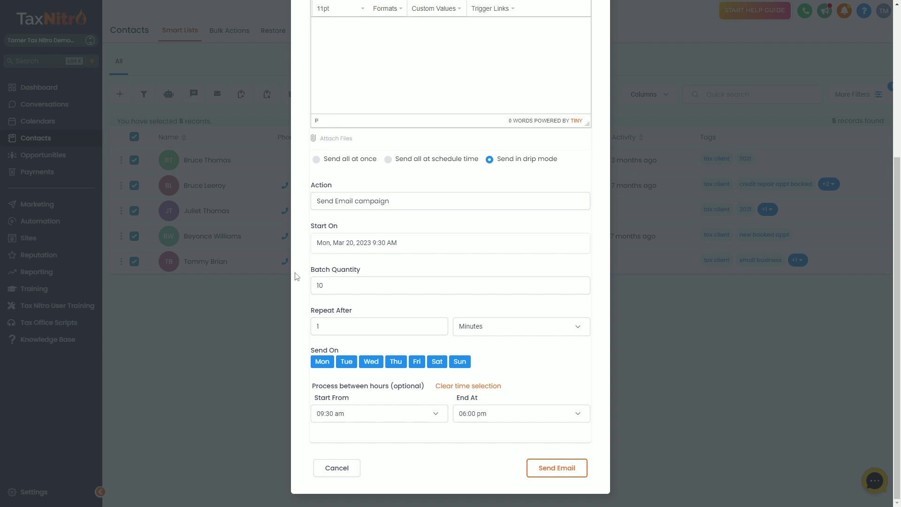
left_click_drag(351, 309, 304, 269)
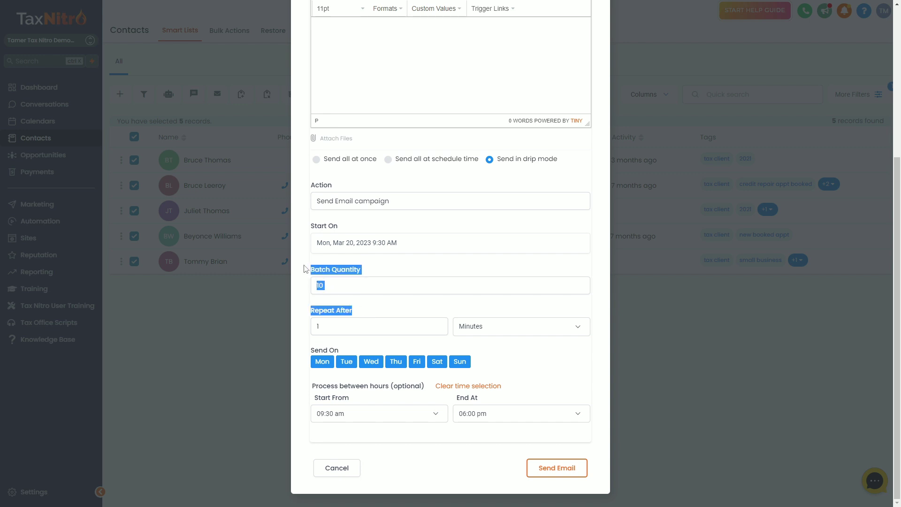
left_click(304, 269)
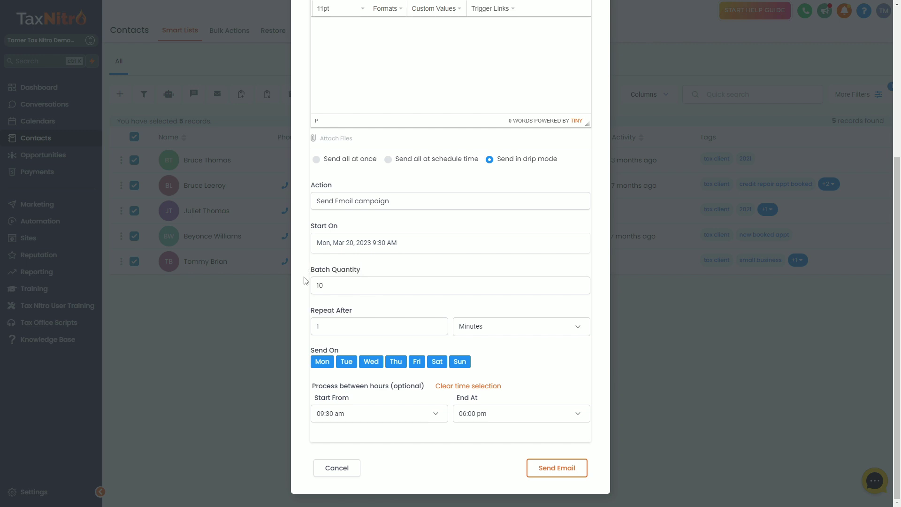
left_click(359, 316, "shift")
left_click(370, 310)
scroll(370, 309, "up", 3)
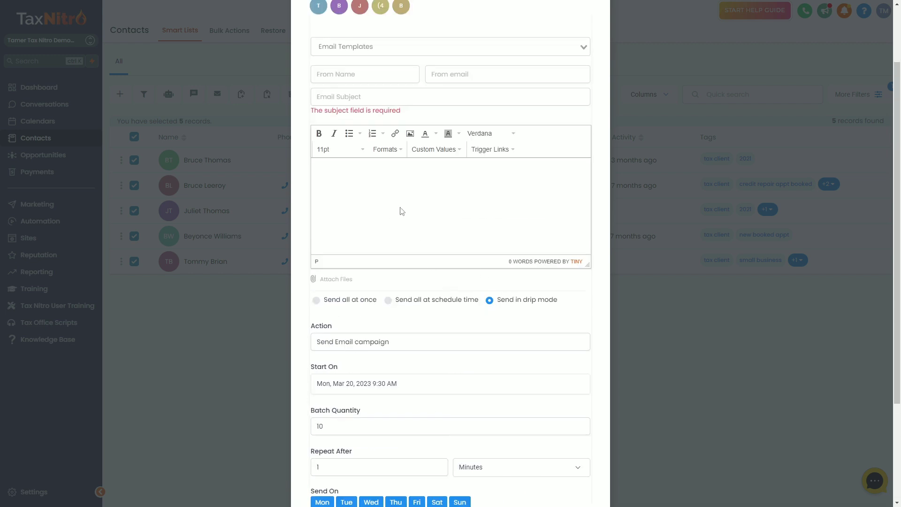
scroll(398, 320, "down", 2)
scroll(398, 320, "down", 2)
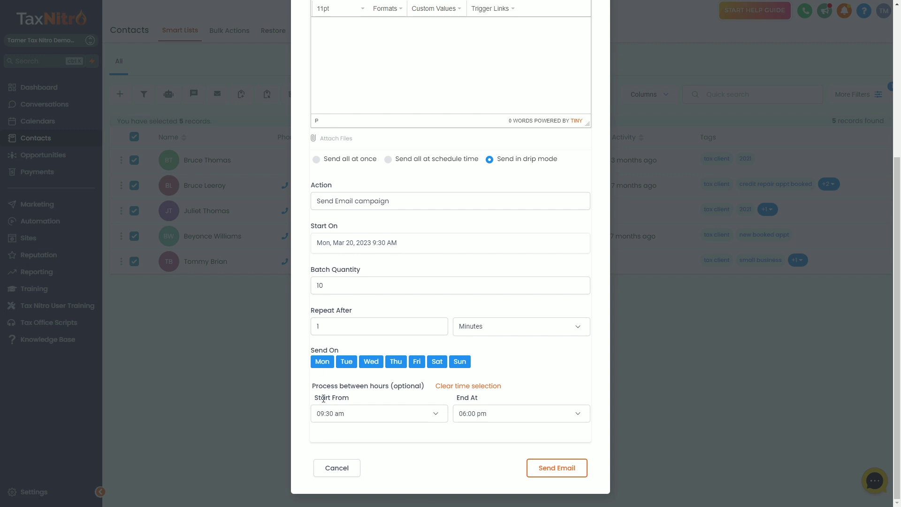
left_click_drag(308, 389, 519, 402)
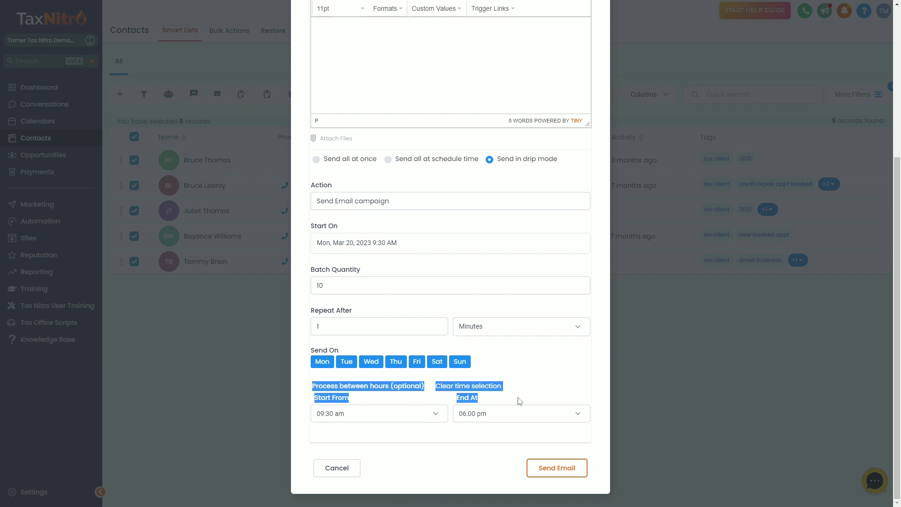
left_click(519, 399)
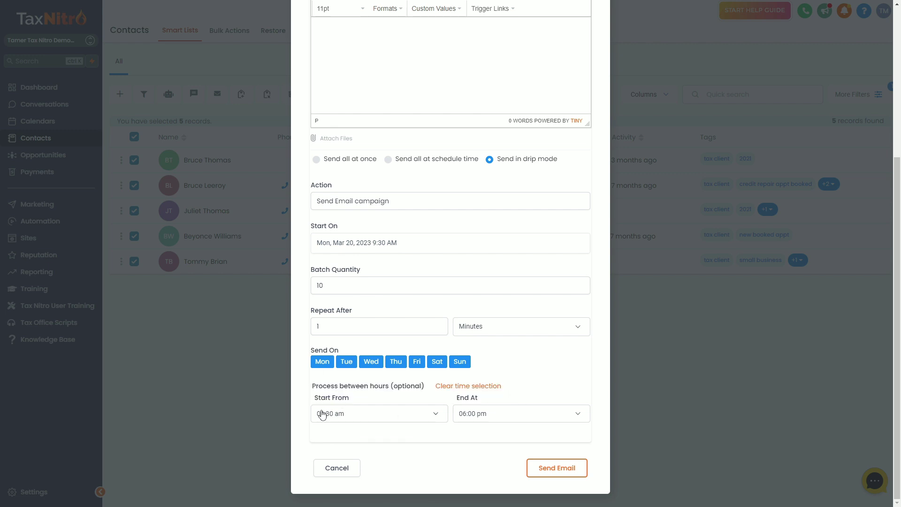
- Cancel the drip email and pick Specific Time in a workflow's sending settings
left_click(341, 473)
left_click(66, 222)
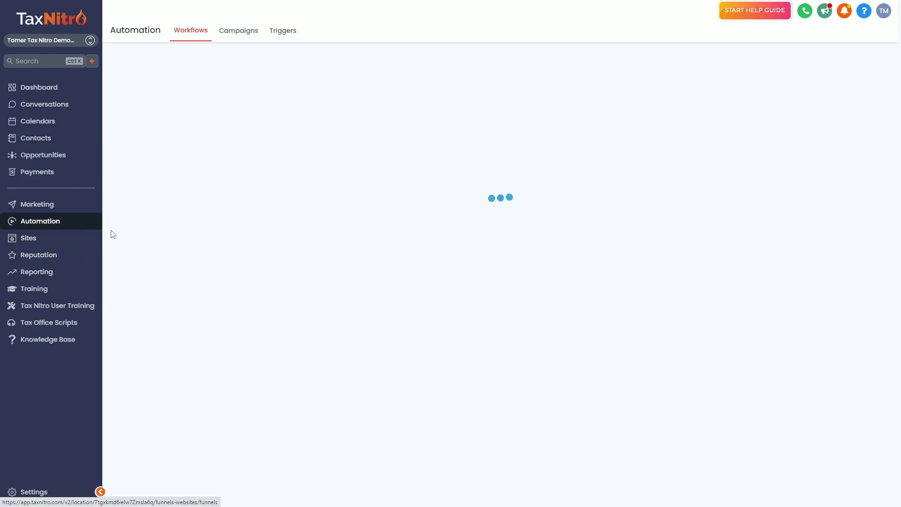
left_click(604, 66)
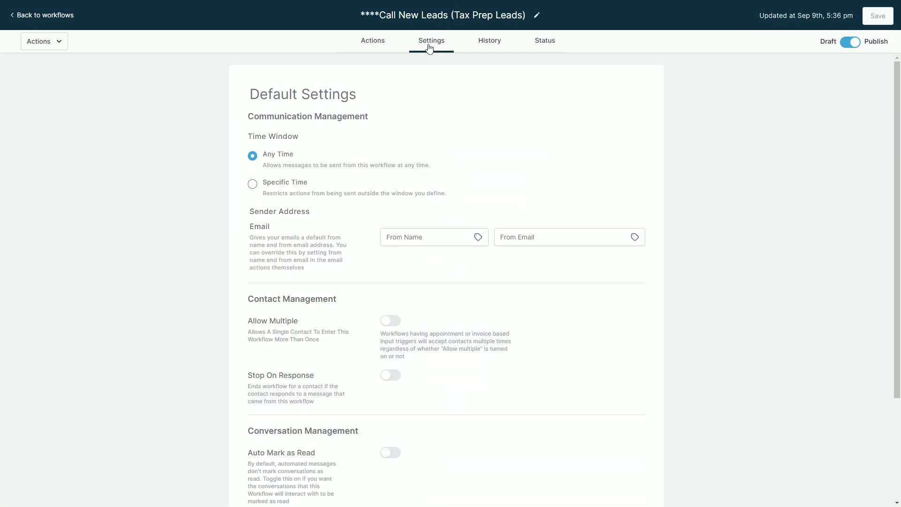
left_click(253, 184)
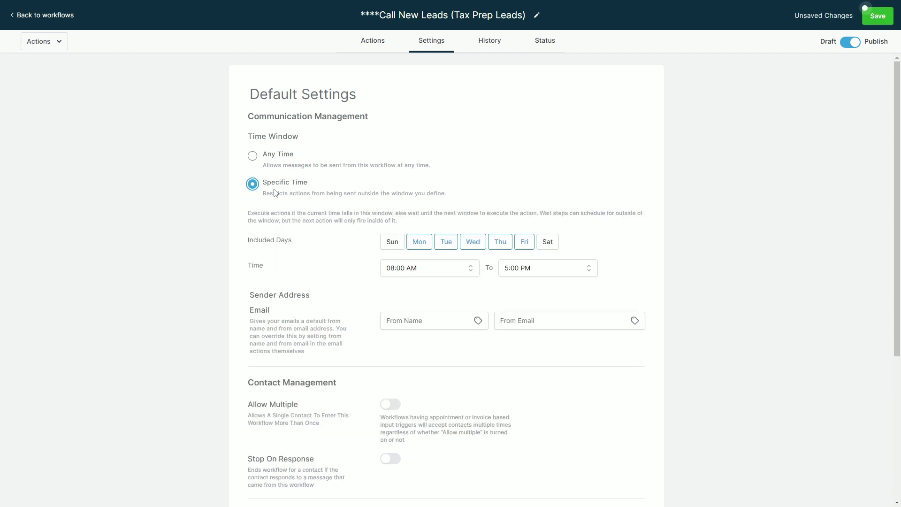
- Highlight the Specific Time and Time settings, then leave the workflow unsaved
left_click_drag(305, 182, 256, 184)
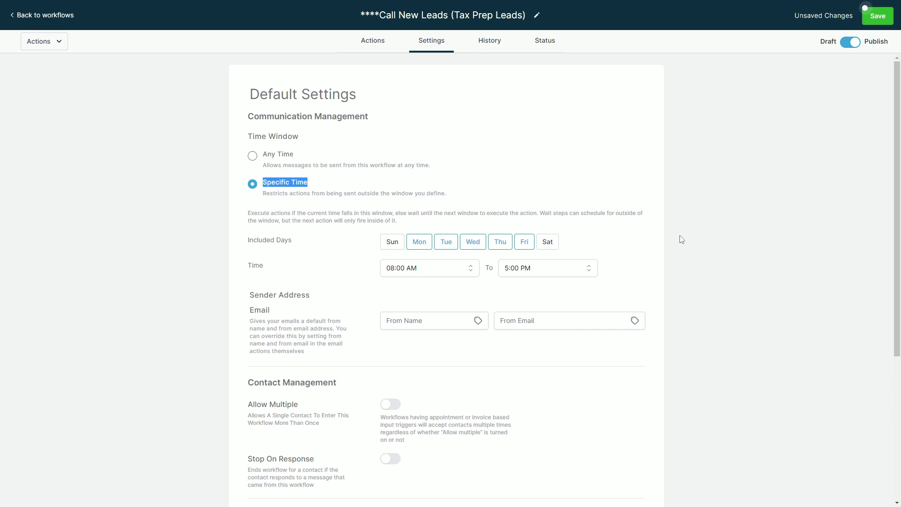
left_click_drag(263, 277, 279, 266)
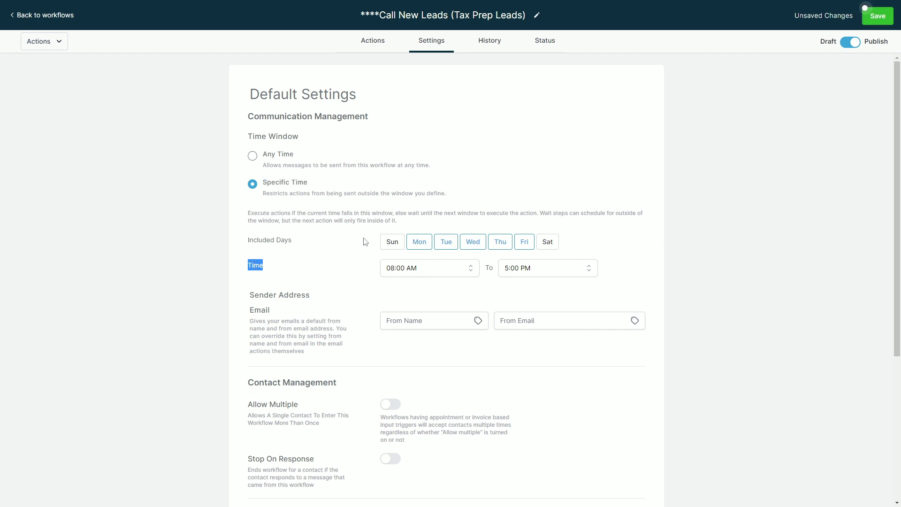
left_click(465, 180)
left_click(45, 16)
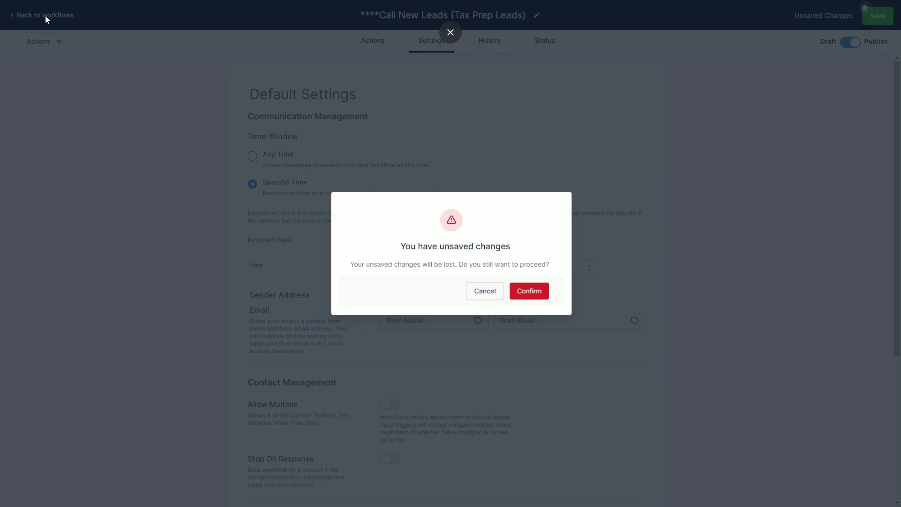
left_click(520, 293)
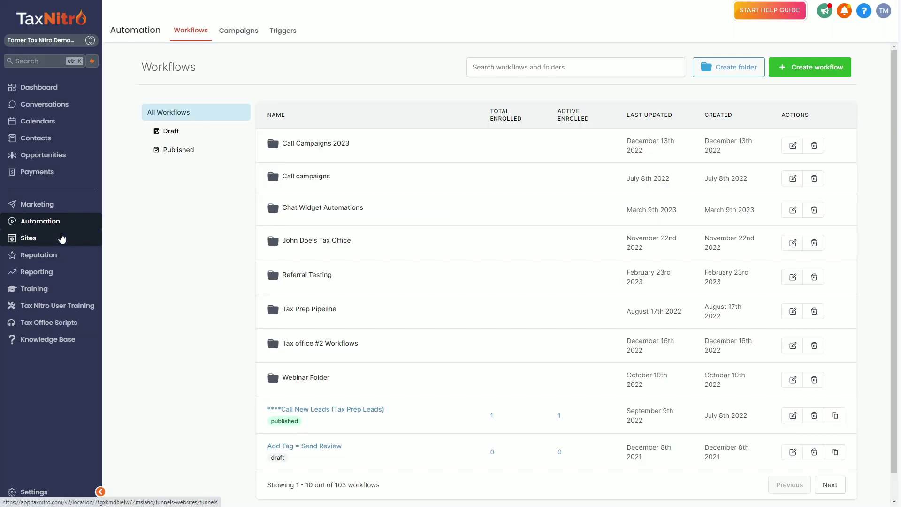
- Select the first three contacts in the list and start an email to them
left_click(44, 139)
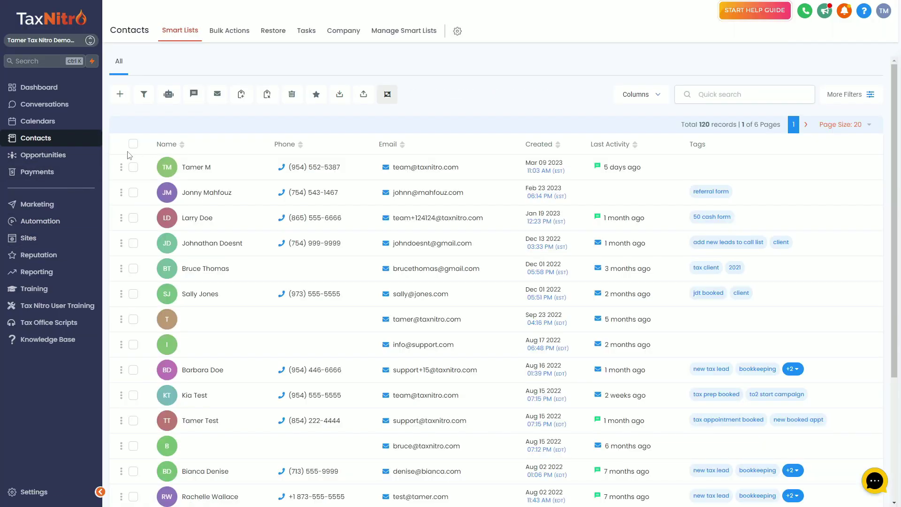
left_click(133, 167)
left_click(133, 192)
left_click(134, 218)
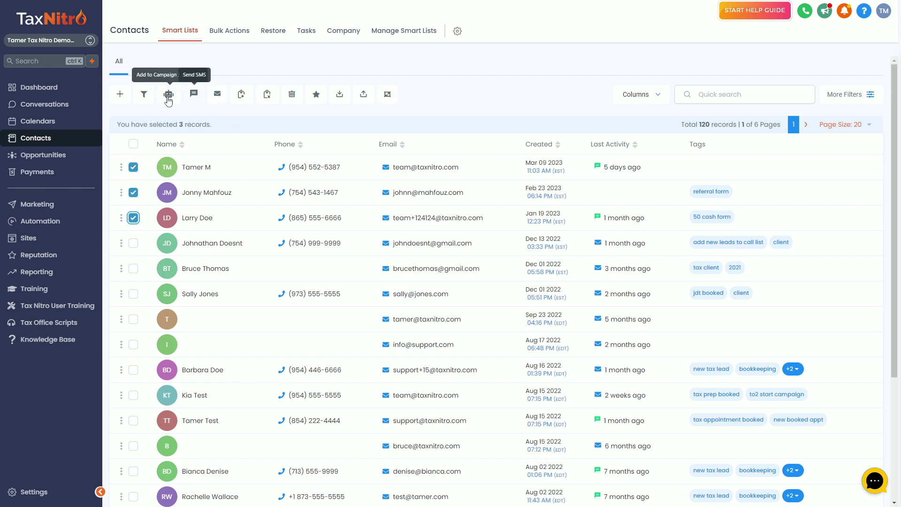
left_click(217, 96)
left_click(544, 184)
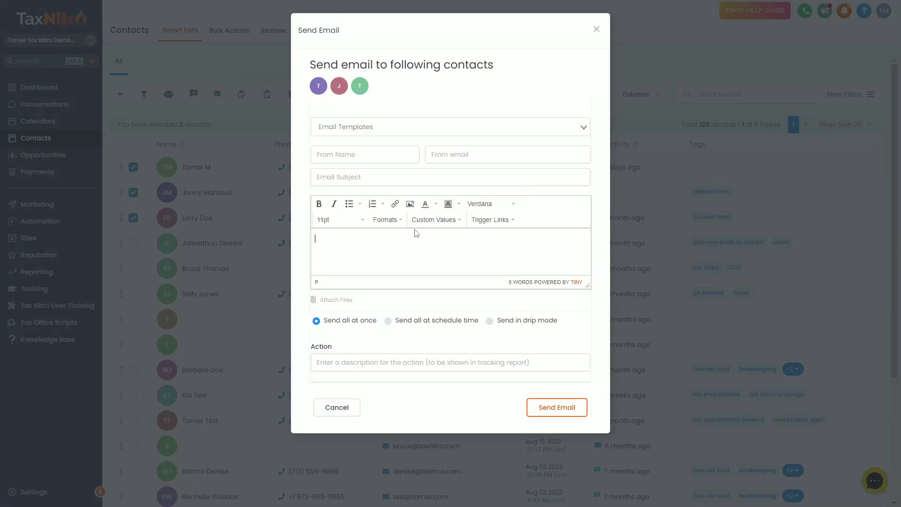
- Fill in sender name, subject and body as 'test', and enter a valid sender e-mail address
type("test")
left_click(408, 155)
type("test")
key("Tab")
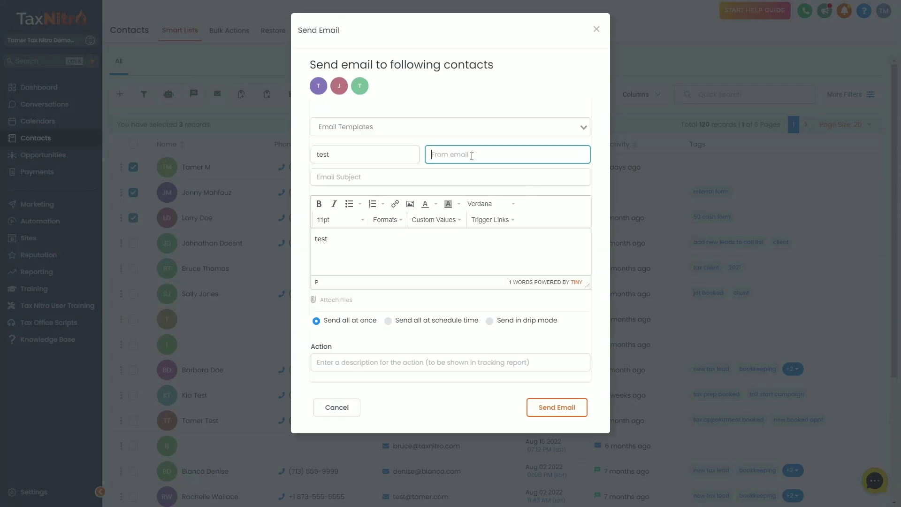
type("test")
left_click(410, 182)
type("test")
left_click(477, 152)
left_click_drag(476, 152, 394, 147)
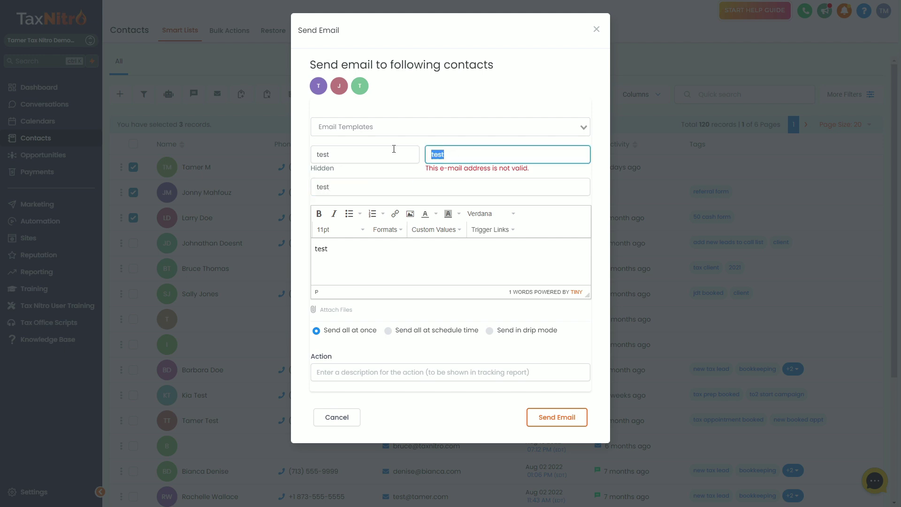
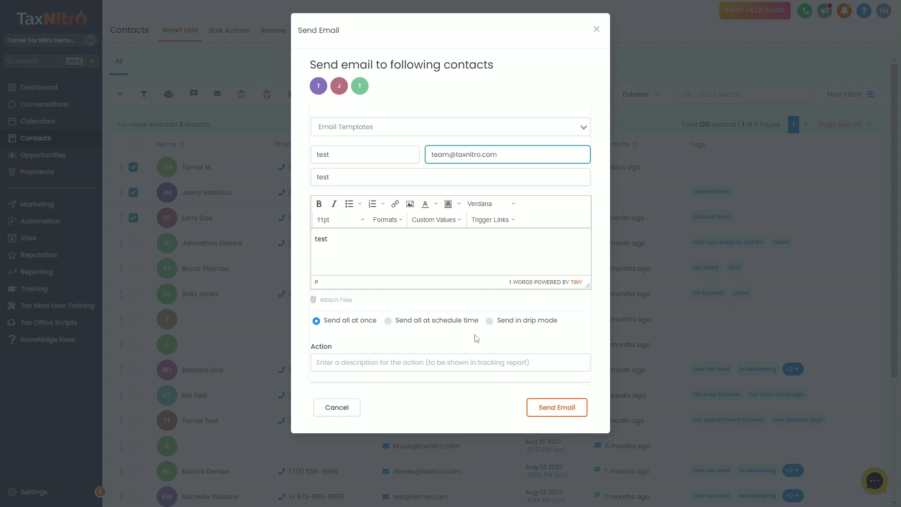
- Switch the email to drip mode starting on March 15
left_click(490, 321)
scroll(357, 329, "down", 3)
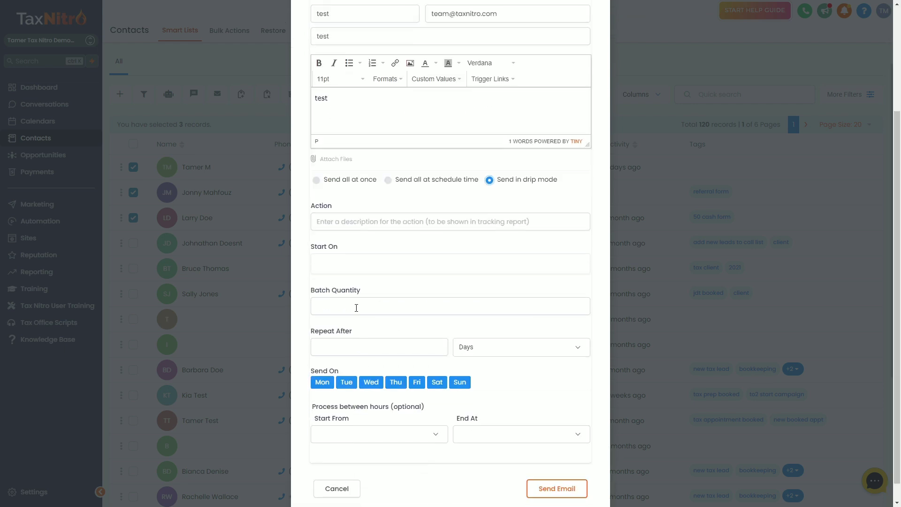
left_click(343, 276)
left_click(379, 394)
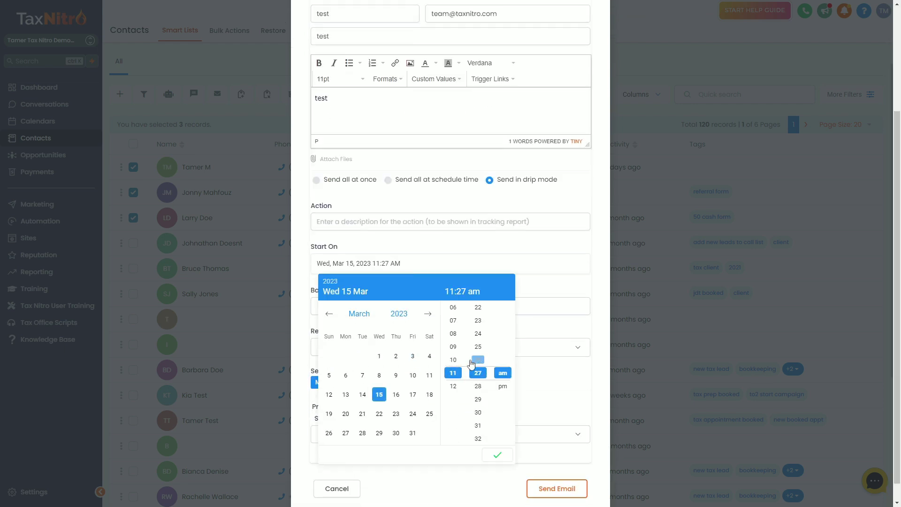
left_click(498, 455)
- Set the drip batch quantity to 2, repeating every 5 minutes
left_click(385, 304)
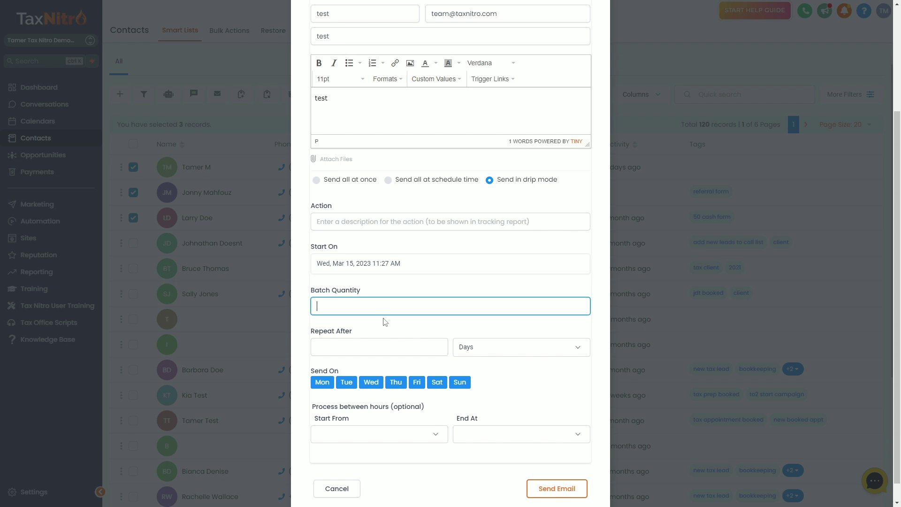
type("2")
left_click(383, 346)
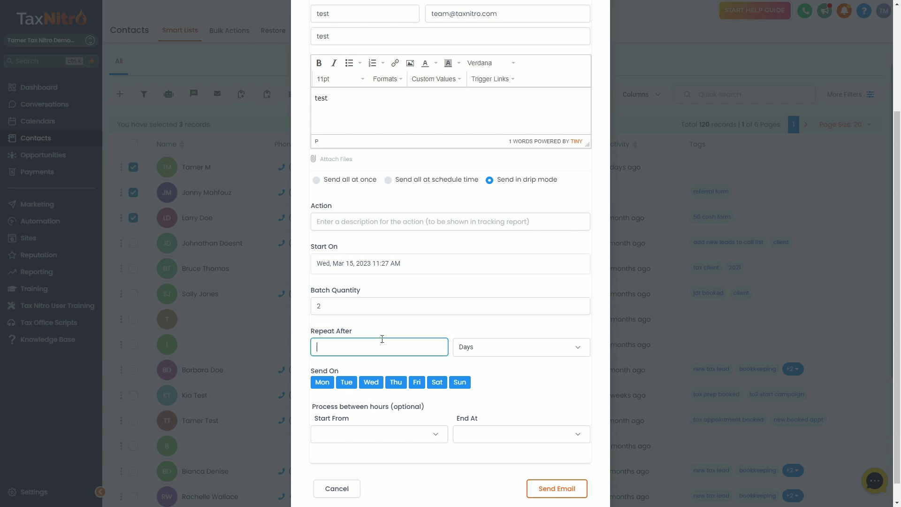
type("1")
left_click(472, 348)
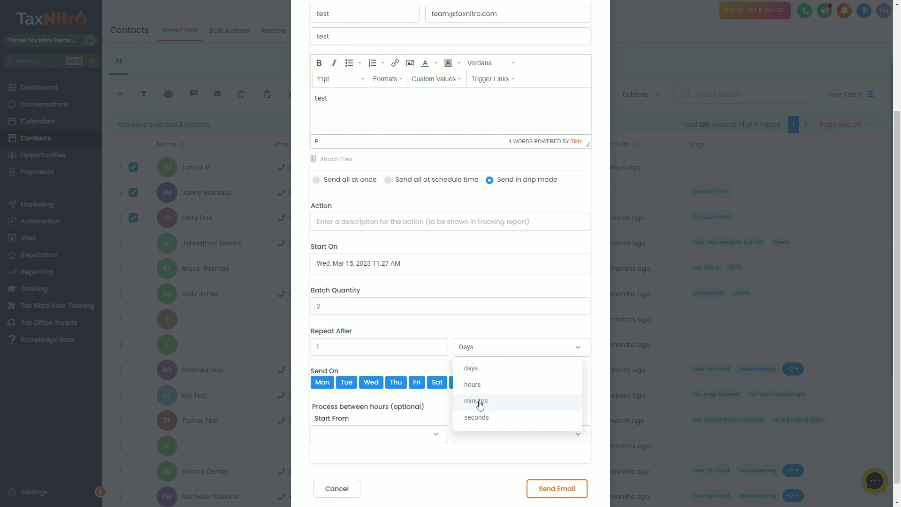
left_click(476, 400)
left_click(324, 349)
key("BackSpace")
type("5")
left_click(501, 378)
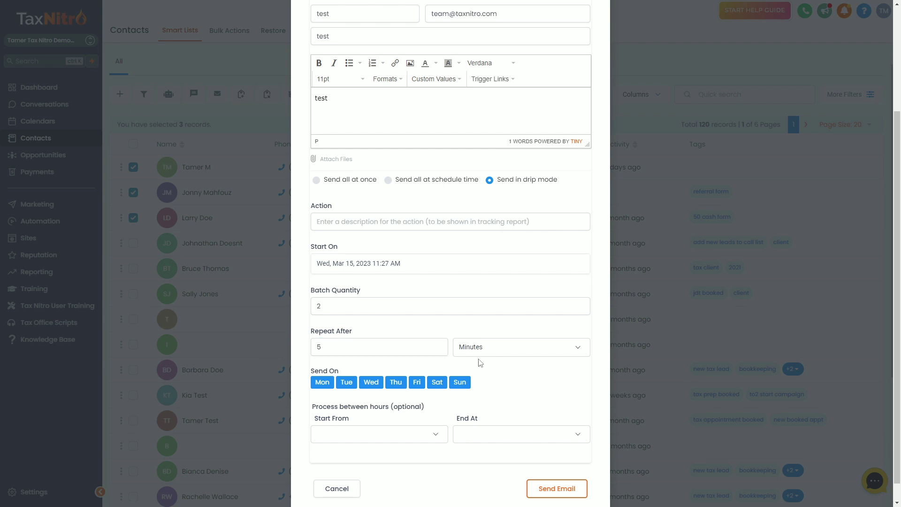
- Name the action 'Send test' and send the scheduled drip email
scroll(470, 376, "down", 1)
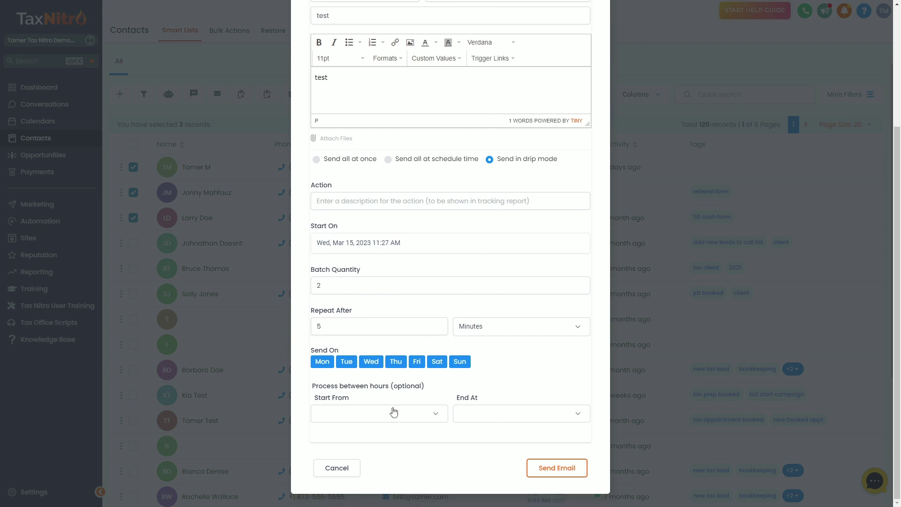
left_click(555, 467)
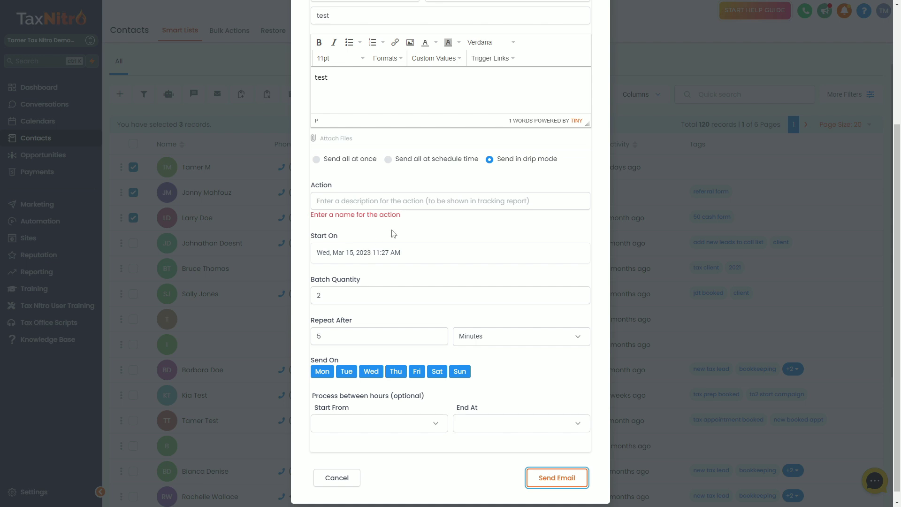
left_click_drag(394, 233, 311, 214)
left_click(382, 206)
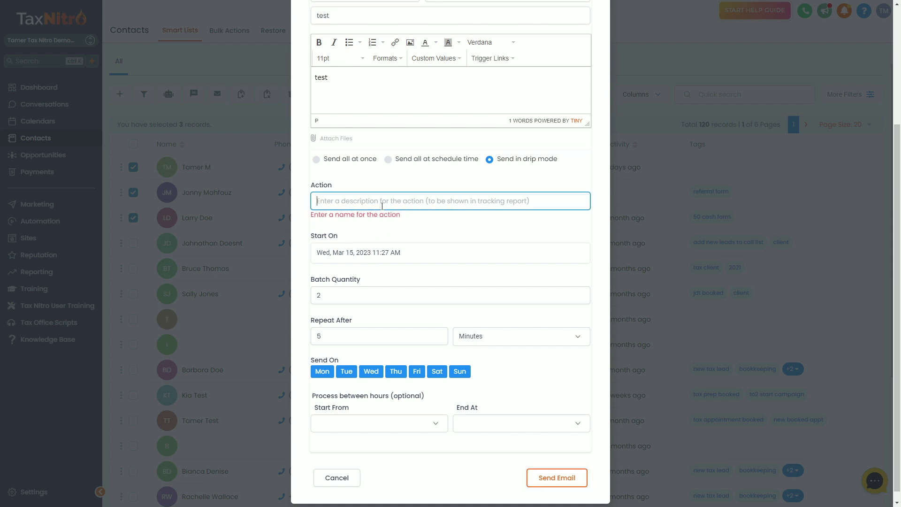
type("Send test")
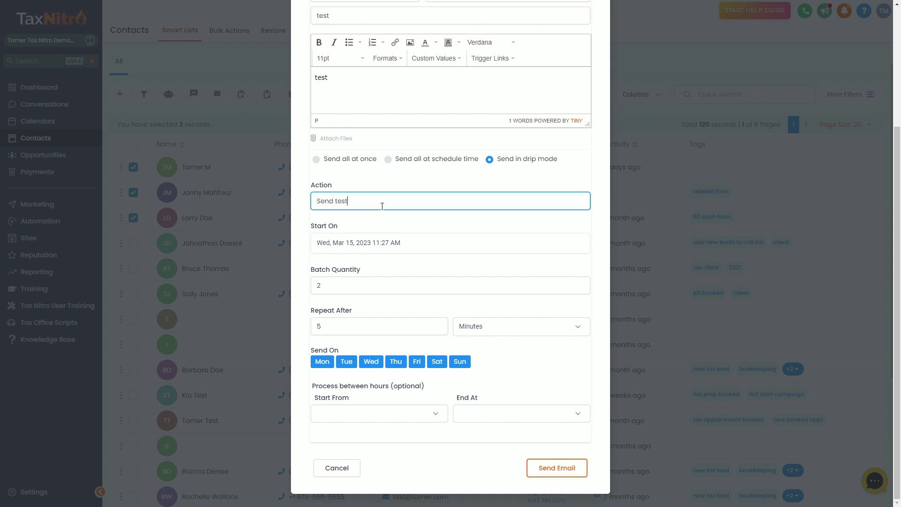
left_click(558, 468)
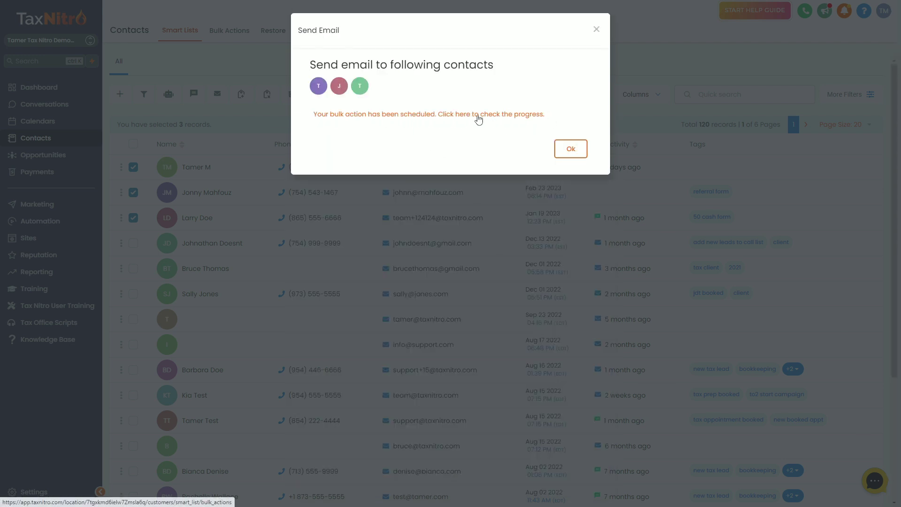
- Open the bulk actions progress page and check the Send test job's Queued status
left_click(446, 116)
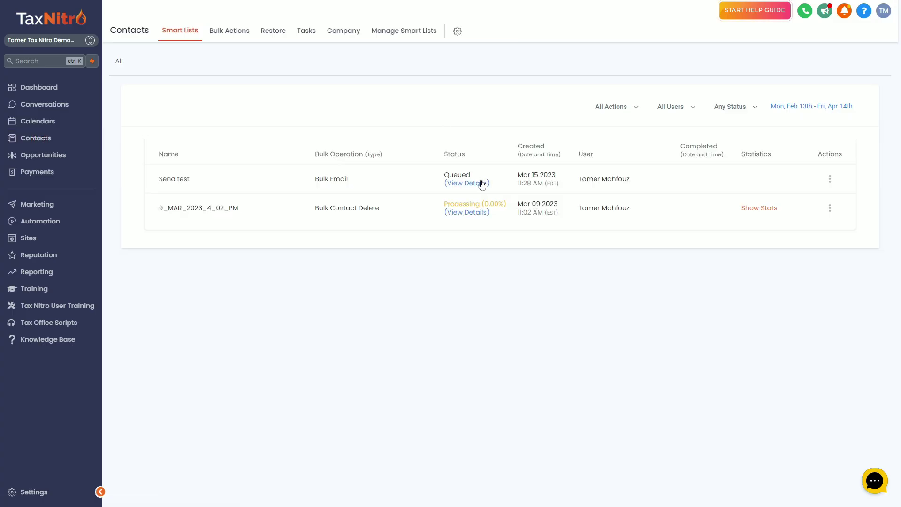
left_click_drag(442, 175, 481, 178)
left_click(481, 177)
- Review the Send test job details: next run 11:29 AM, batch of 2, 5-minute delay
left_click(479, 184)
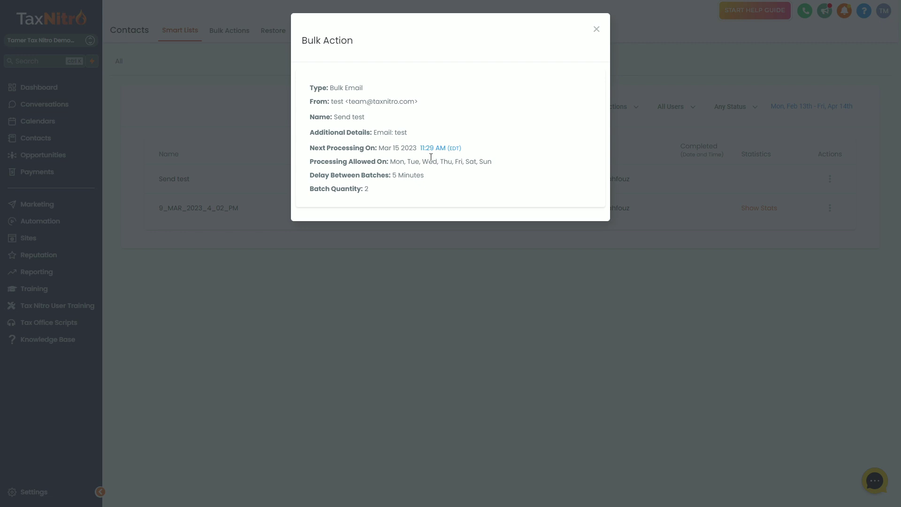
left_click_drag(310, 150, 305, 153)
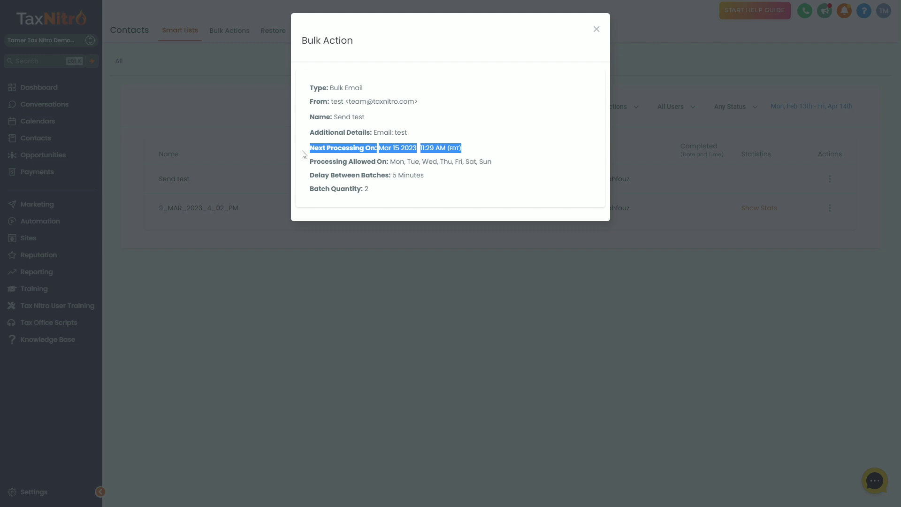
left_click_drag(473, 174, 313, 176)
left_click(378, 191)
left_click_drag(378, 191, 303, 188)
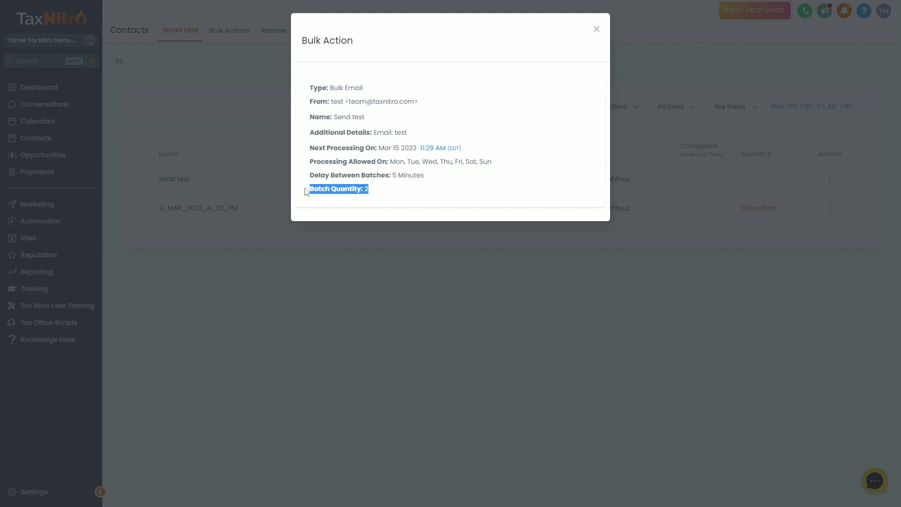
left_click(394, 191)
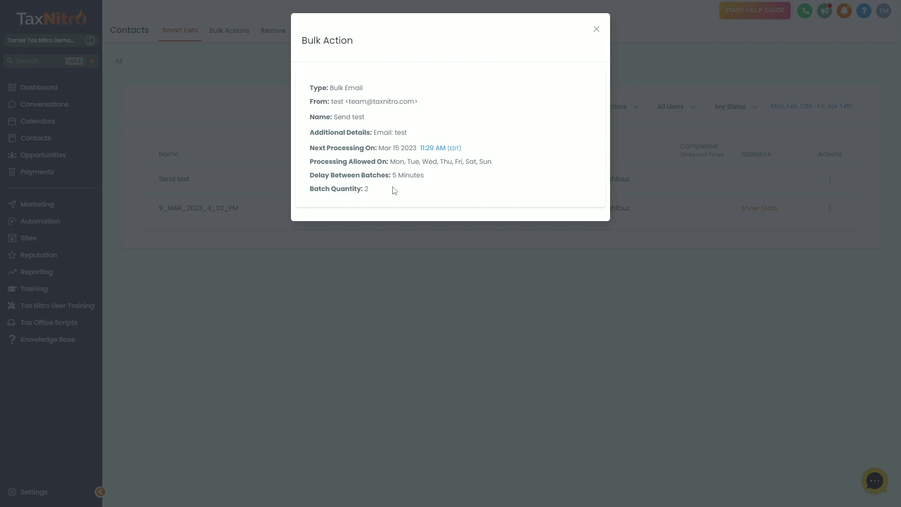
left_click(597, 31)
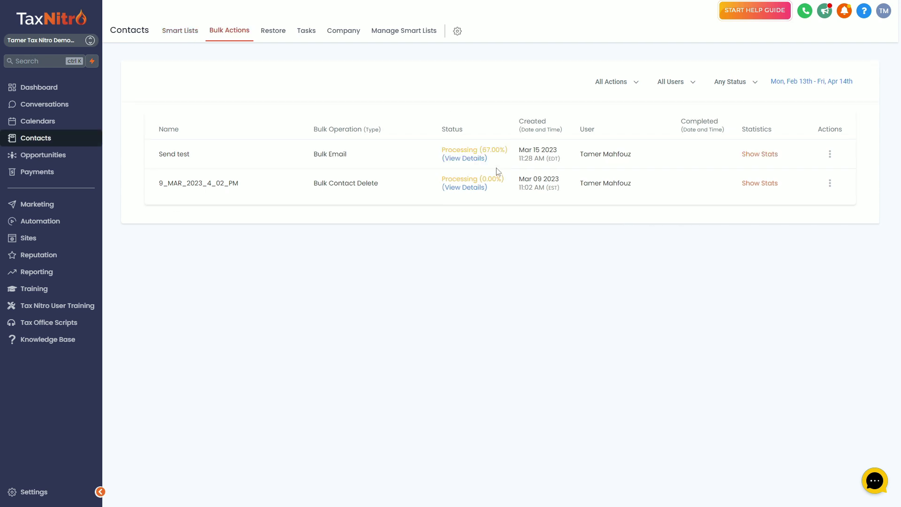
- Check Send test's 67% progress and show its stats: 3 total, 2 successful, 0 errors
left_click_drag(443, 150, 522, 152)
left_click(470, 158)
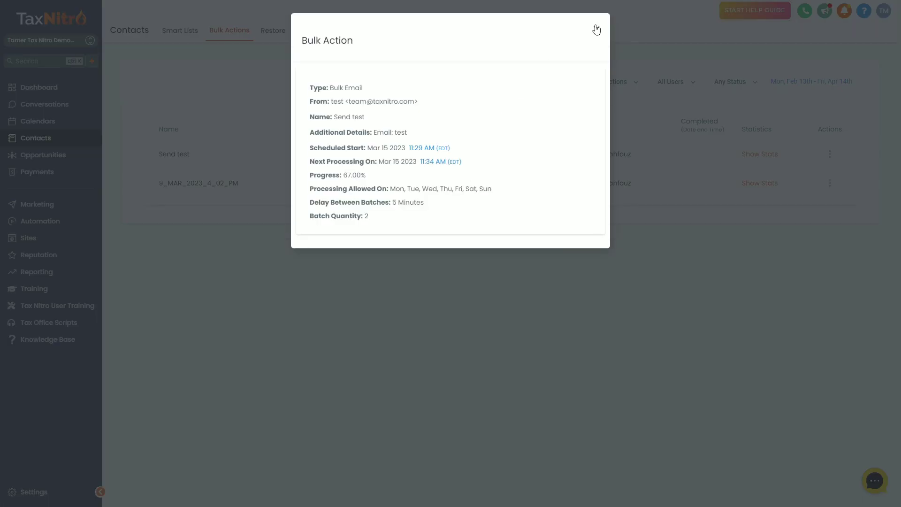
left_click(596, 29)
left_click(754, 156)
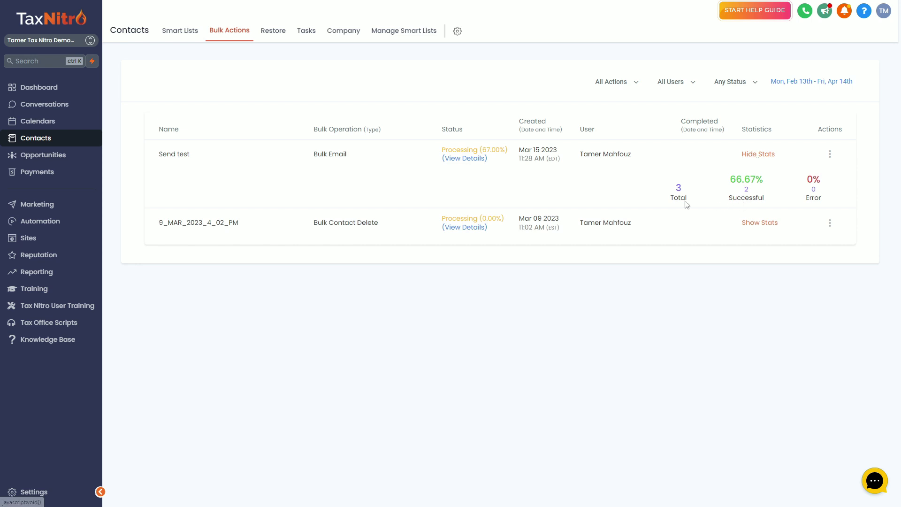
left_click_drag(649, 197, 782, 197)
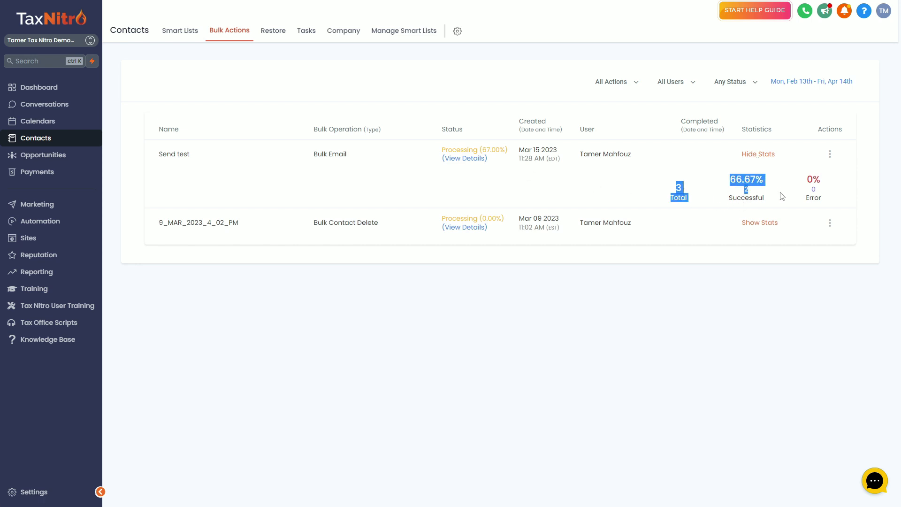
left_click(593, 153)
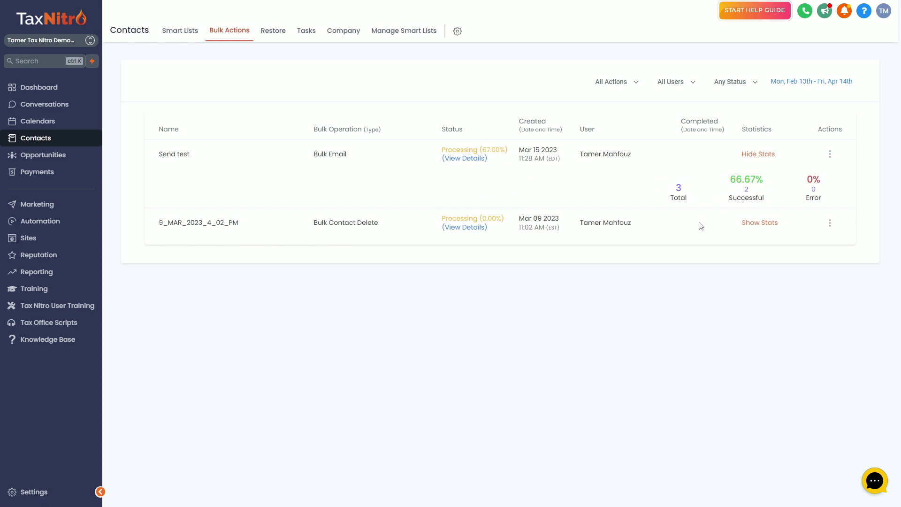
- Review the per-recipient email stats, noting the delivered and undelivered recipients
left_click(749, 194)
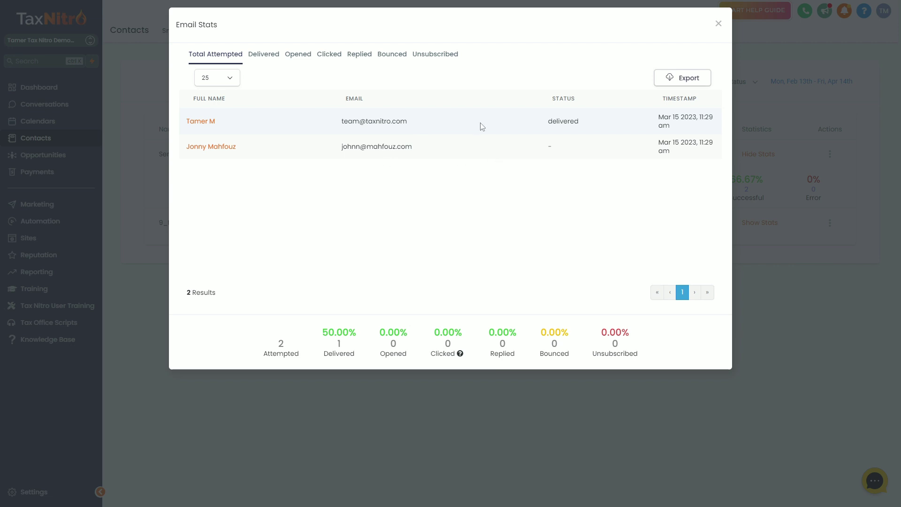
double_click(560, 123)
left_click_drag(182, 151, 573, 155)
left_click(575, 157)
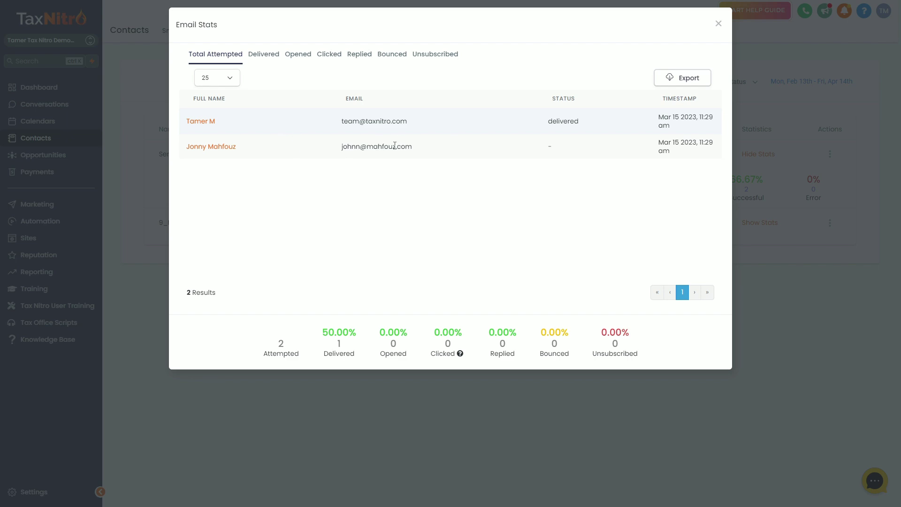
left_click_drag(412, 146, 285, 167)
left_click(364, 208)
left_click(719, 24)
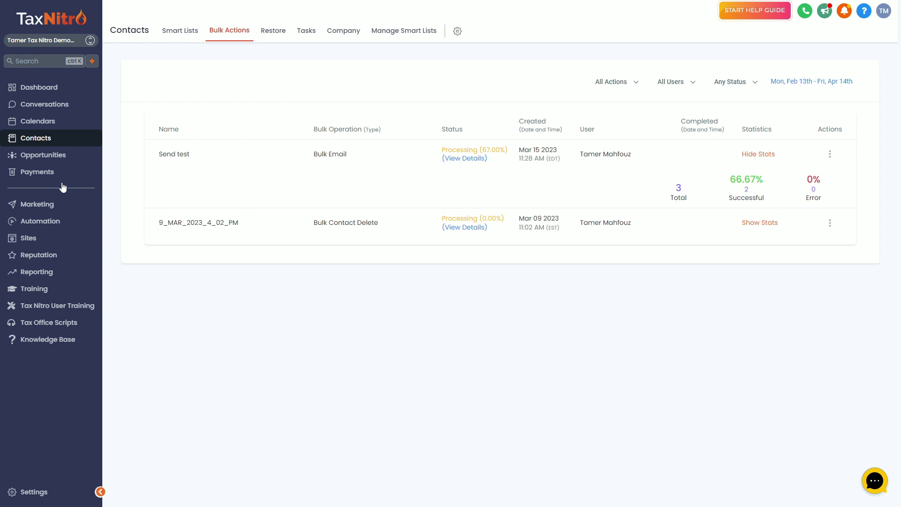
- Show all conversations and open the thread with the 'test' email delivered at 11:29 AM
left_click(65, 107)
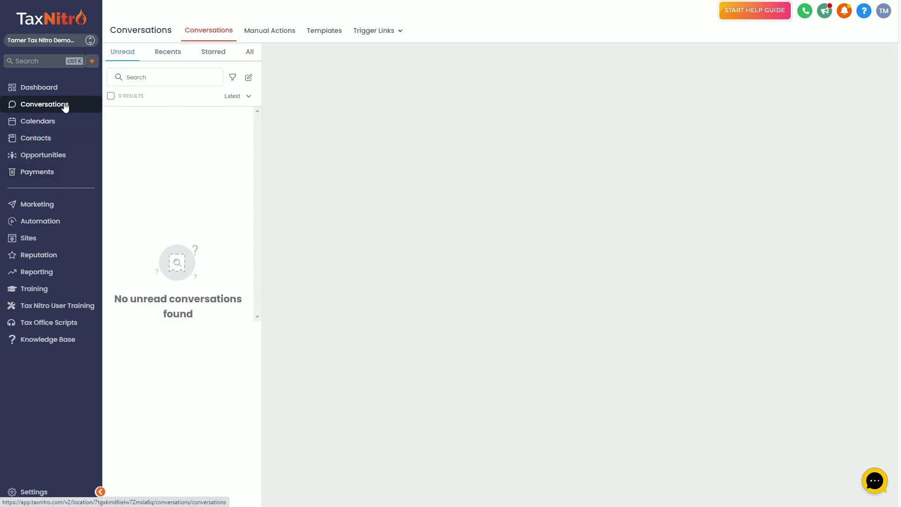
left_click(249, 54)
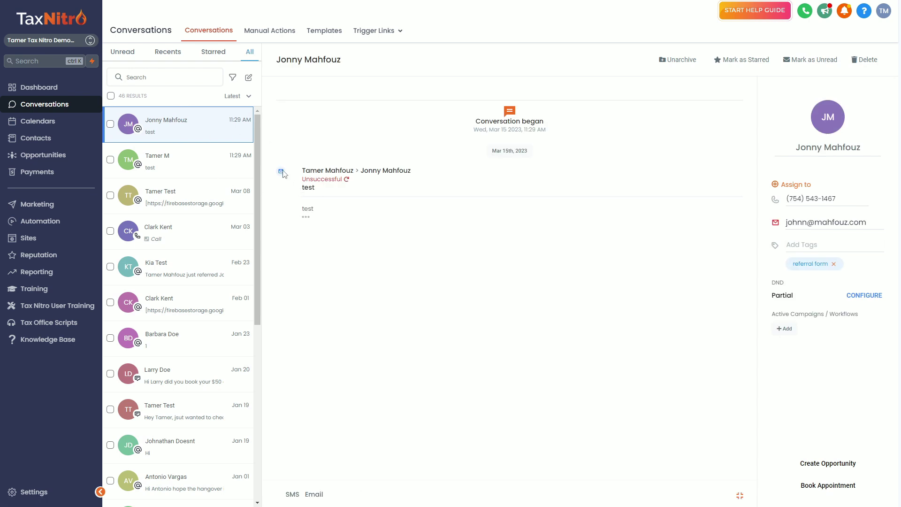
left_click(169, 156)
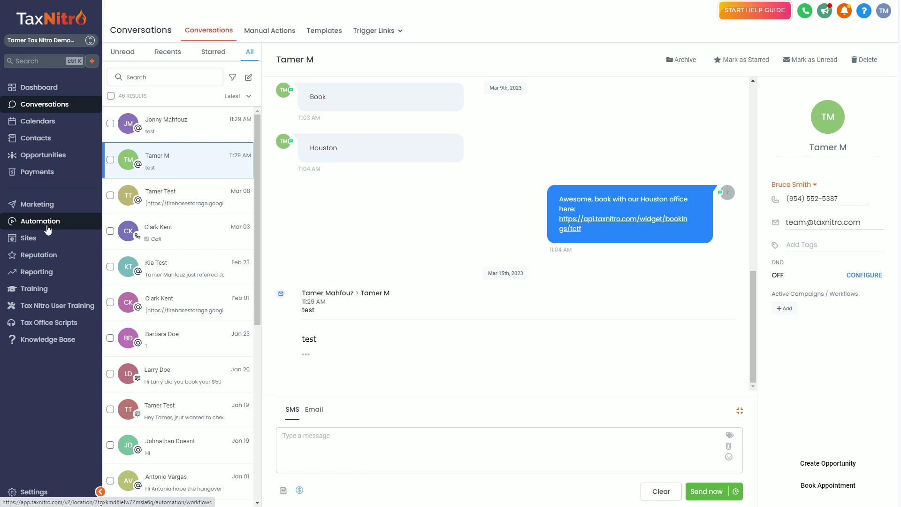
- Go back to the contacts' Bulk Actions list, where Send test is still processing at 67%
left_click(57, 140)
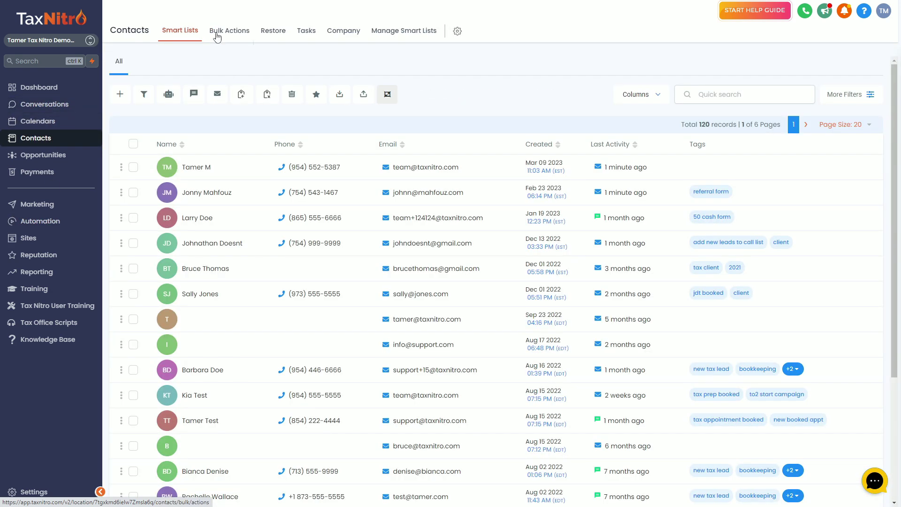
left_click(218, 34)
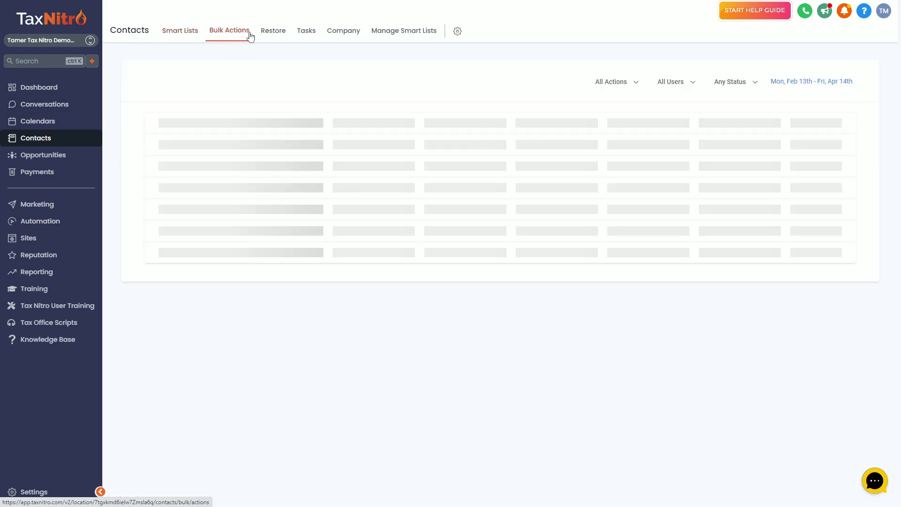
left_click(189, 33)
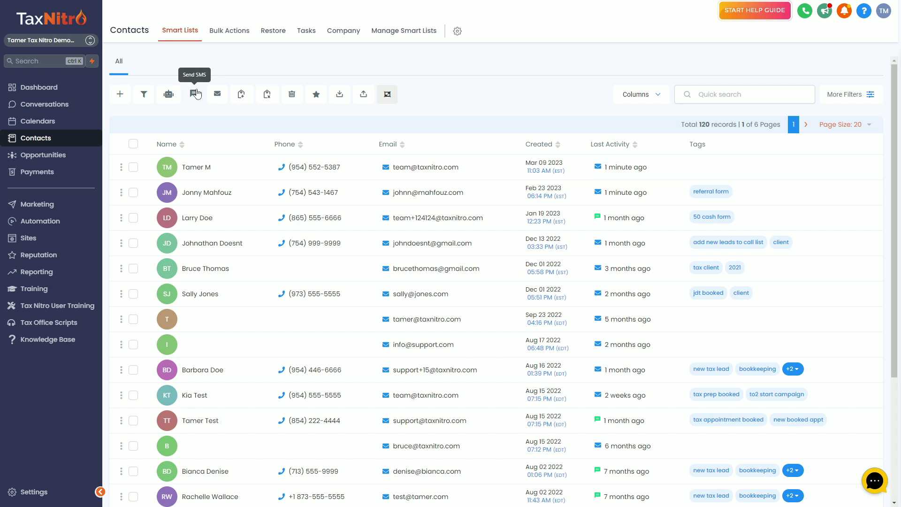
left_click(233, 39)
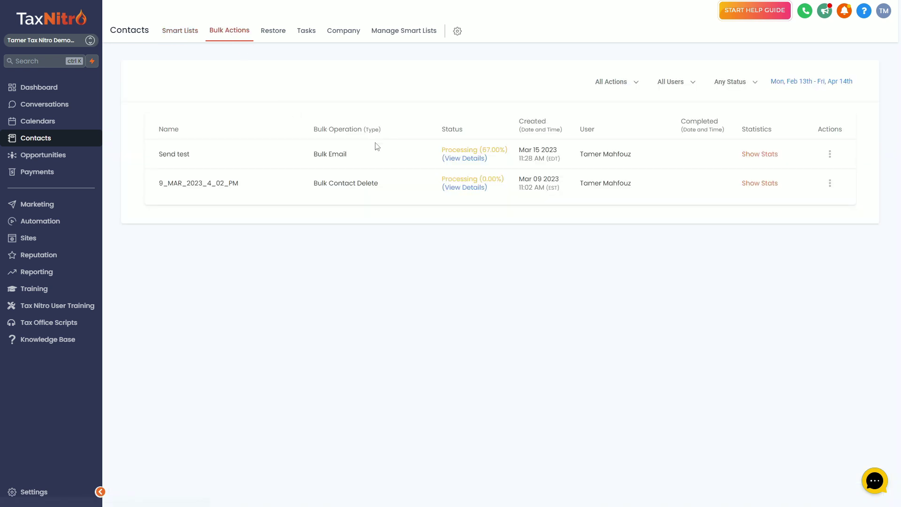